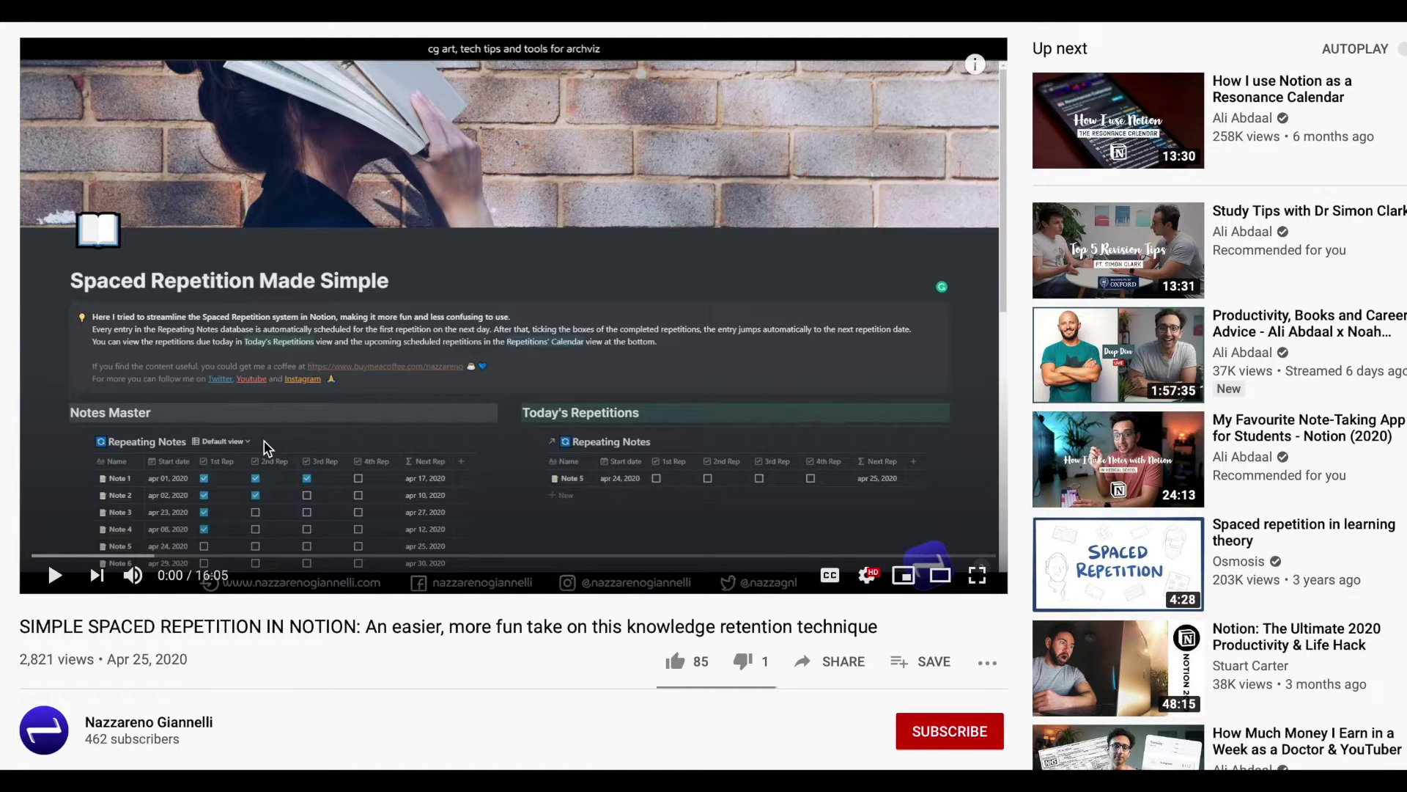
Switch from the YouTube spaced-repetition video to the 'Setting up Notion for Medical School' Reddit thread.
mouse_move(278, 4)
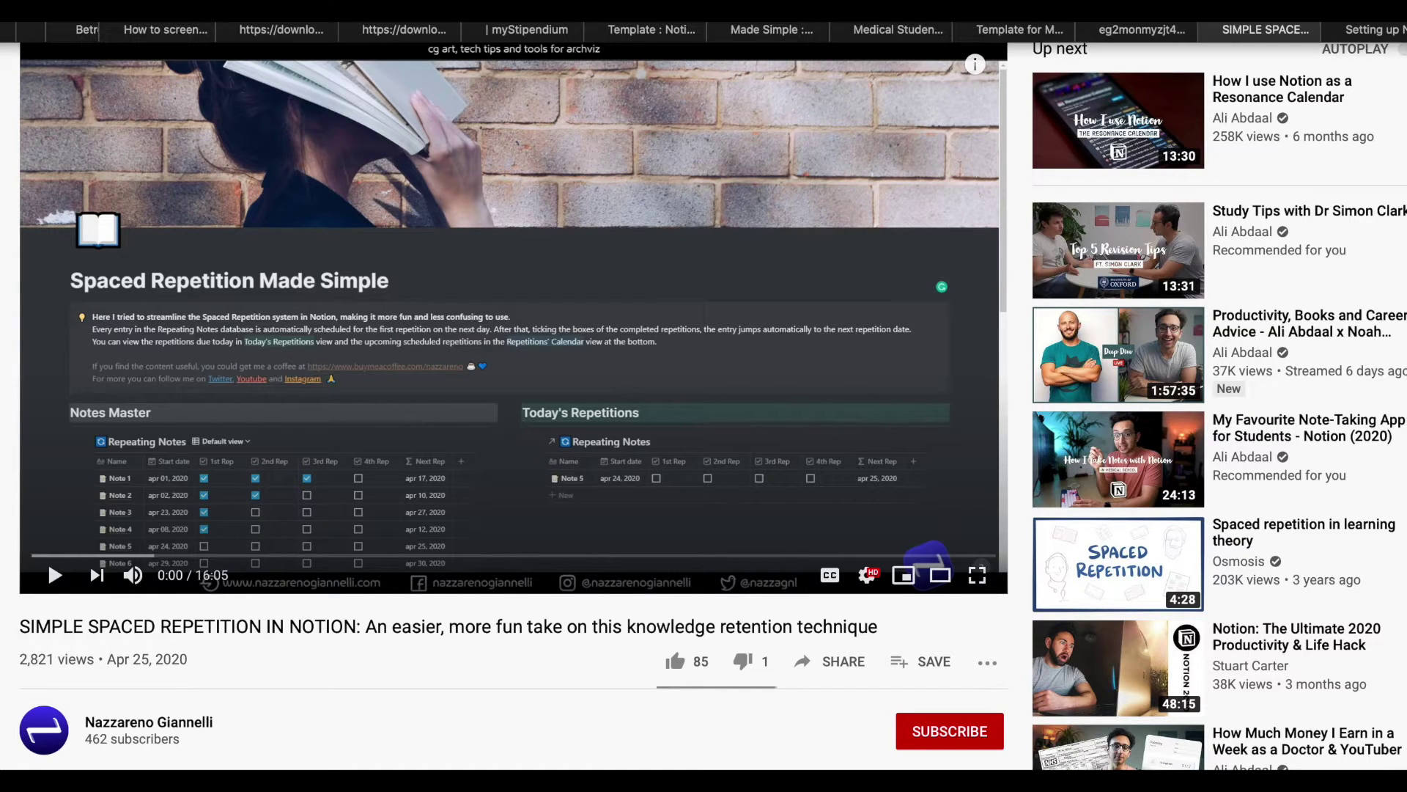
left_click(1376, 29)
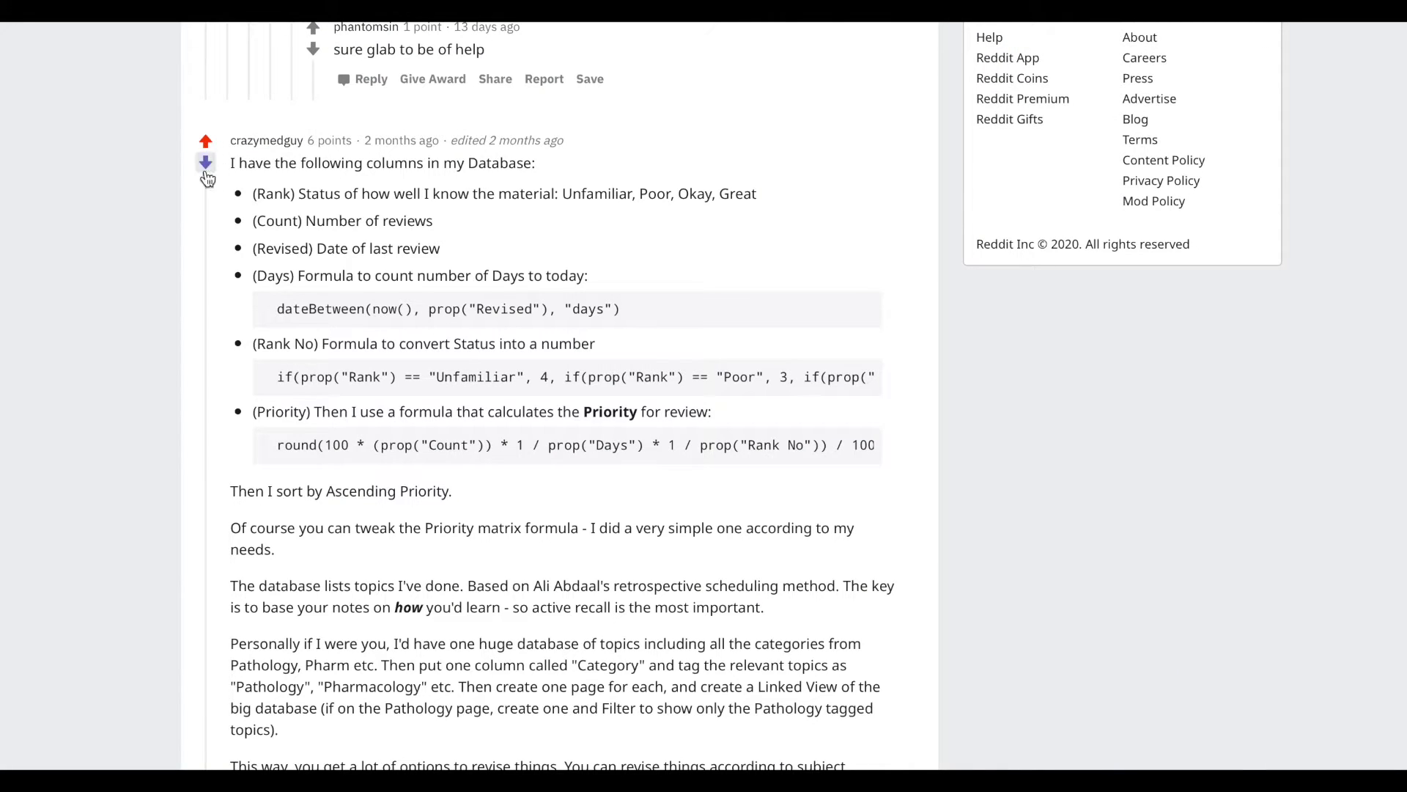
Read the Reddit priority-formula comment, then move to the Notion Notizen database window.
mouse_move(292, 152)
mouse_move(535, 2)
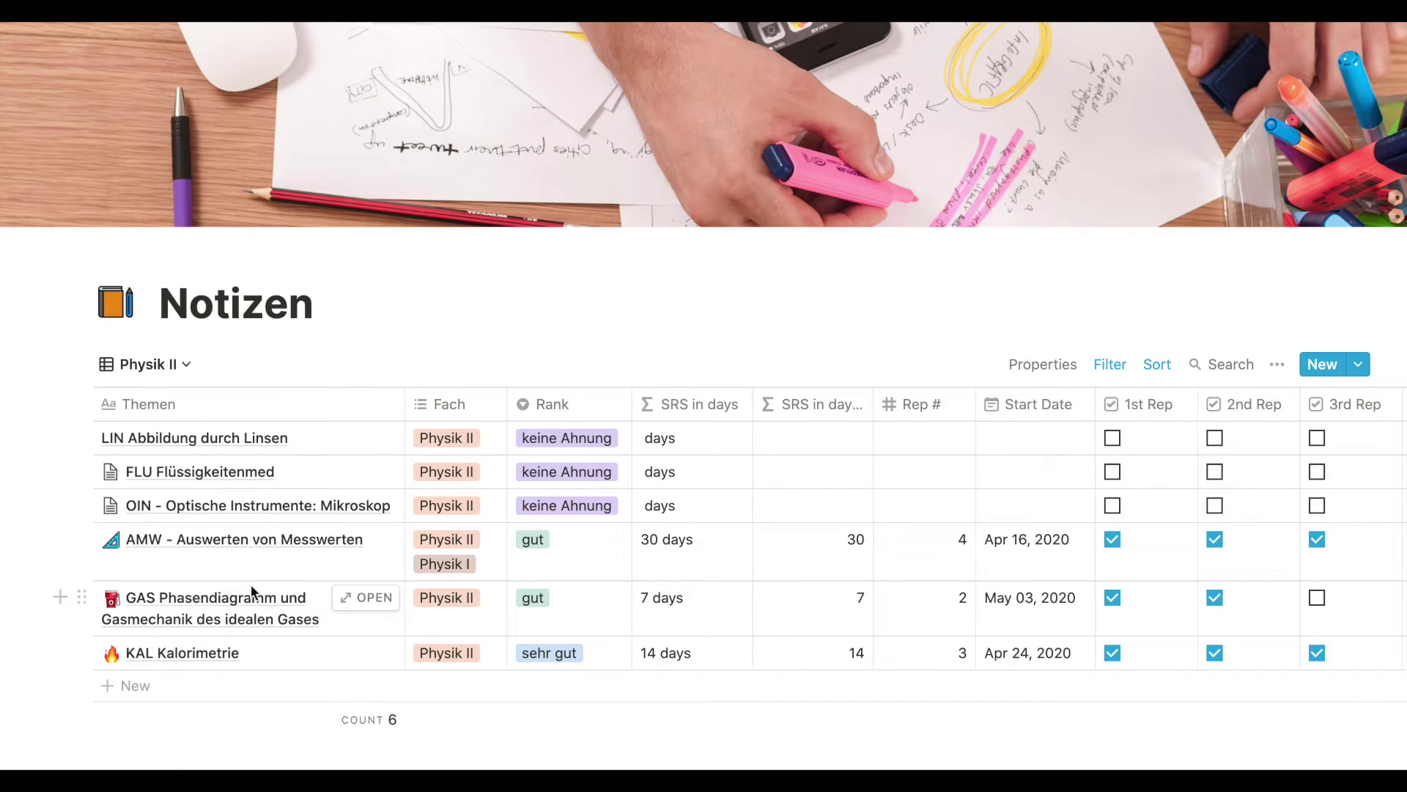
left_click(180, 369)
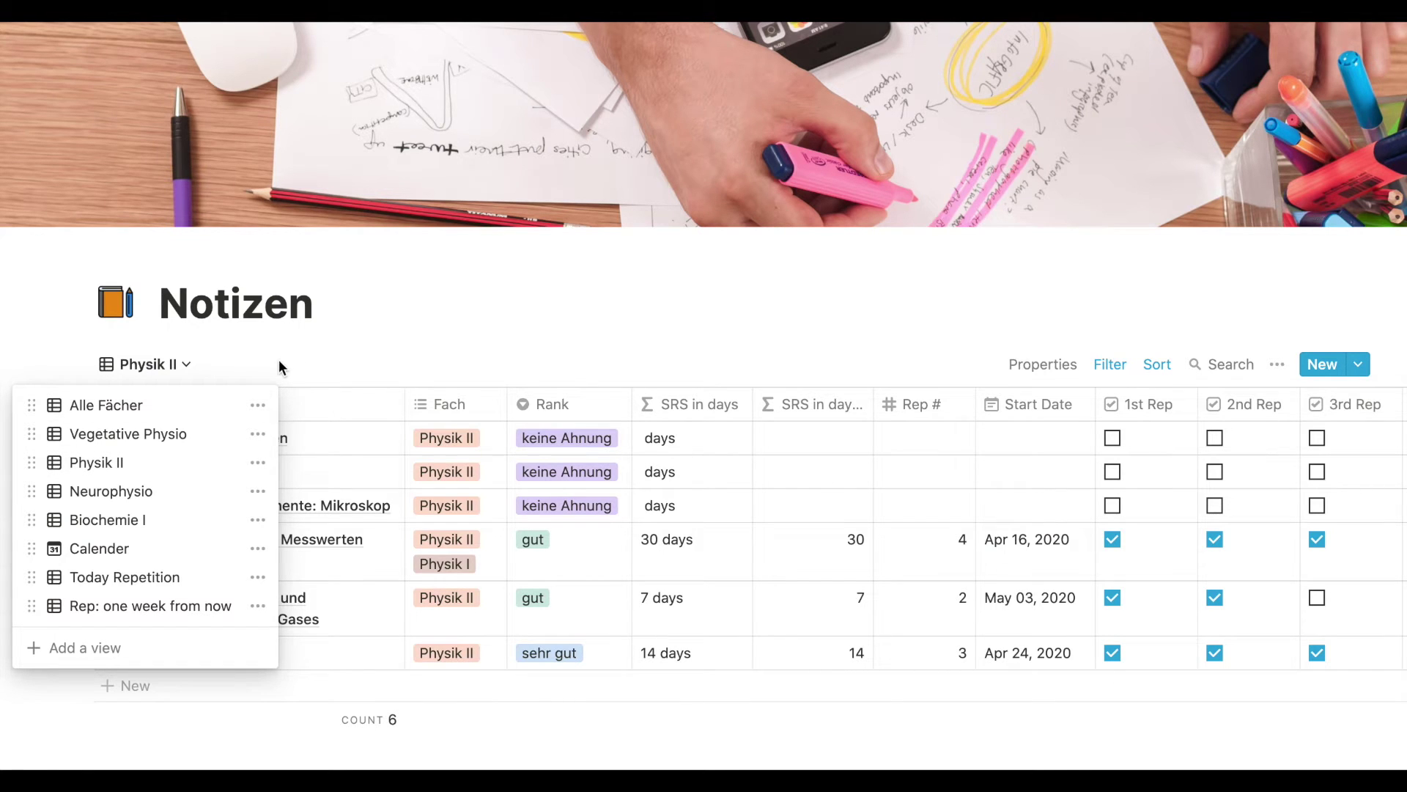
left_click(180, 432)
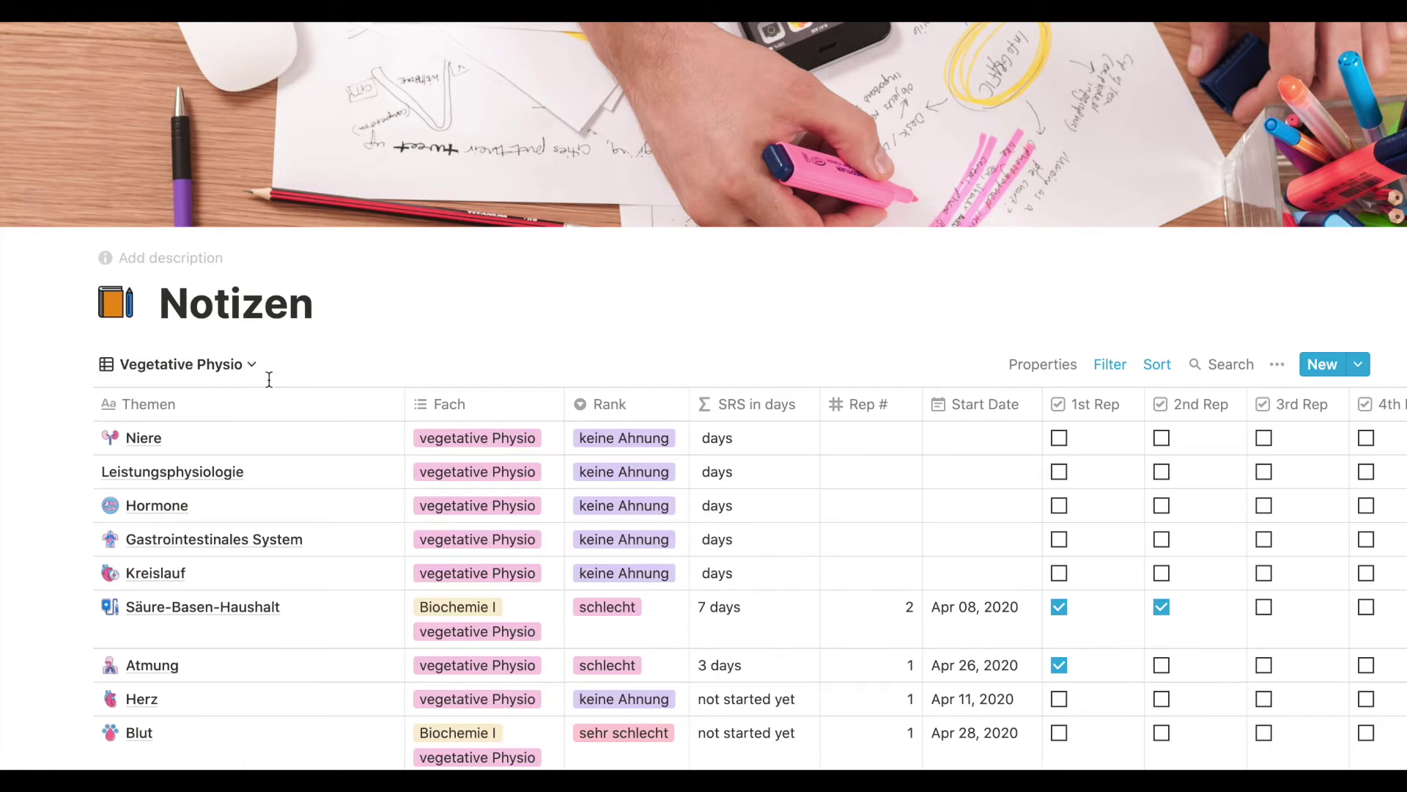
scroll(495, 455, "down", 3)
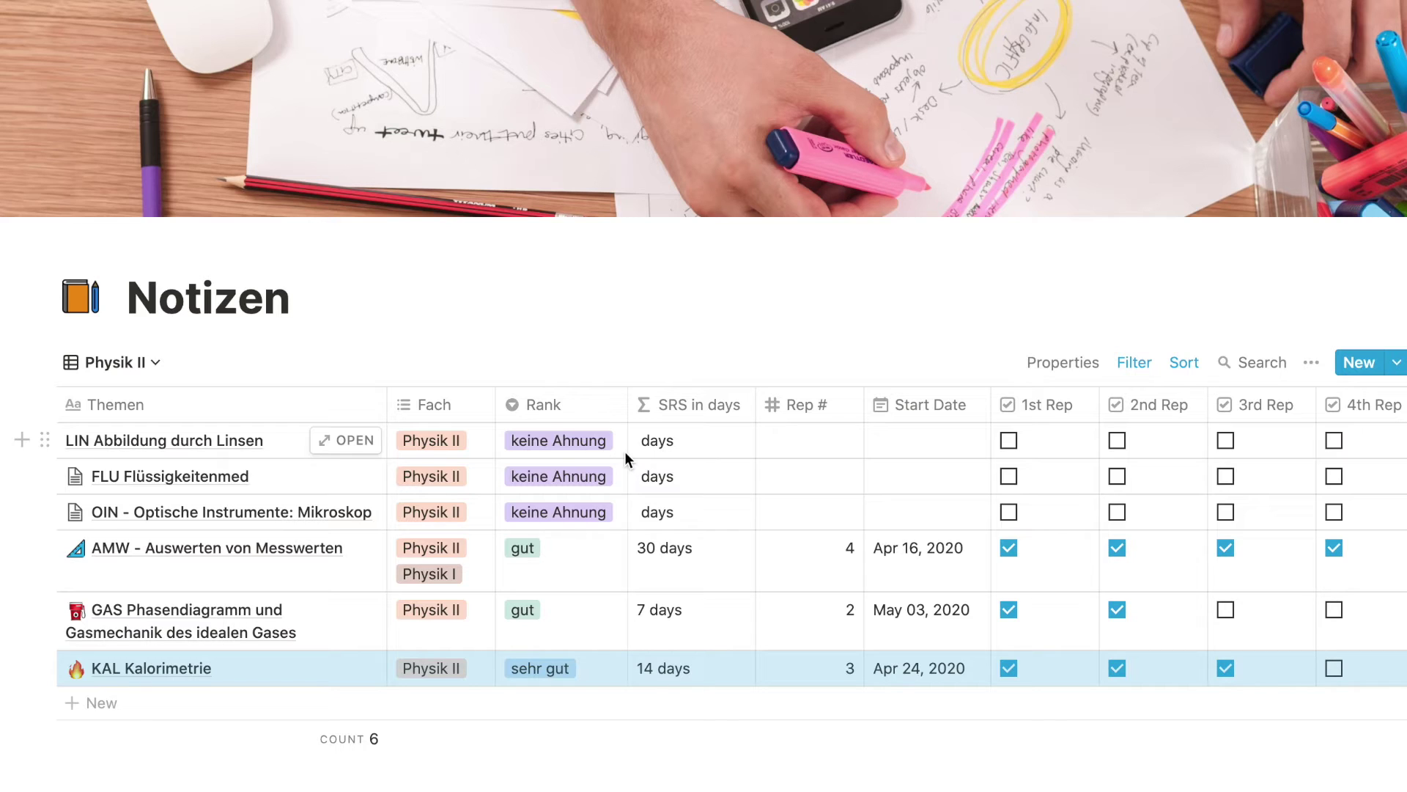
Scroll the Notizen table right to the 5th Rep, Next Repetition and Overdue? columns, test-ticking a 5th Rep box.
left_click(671, 355)
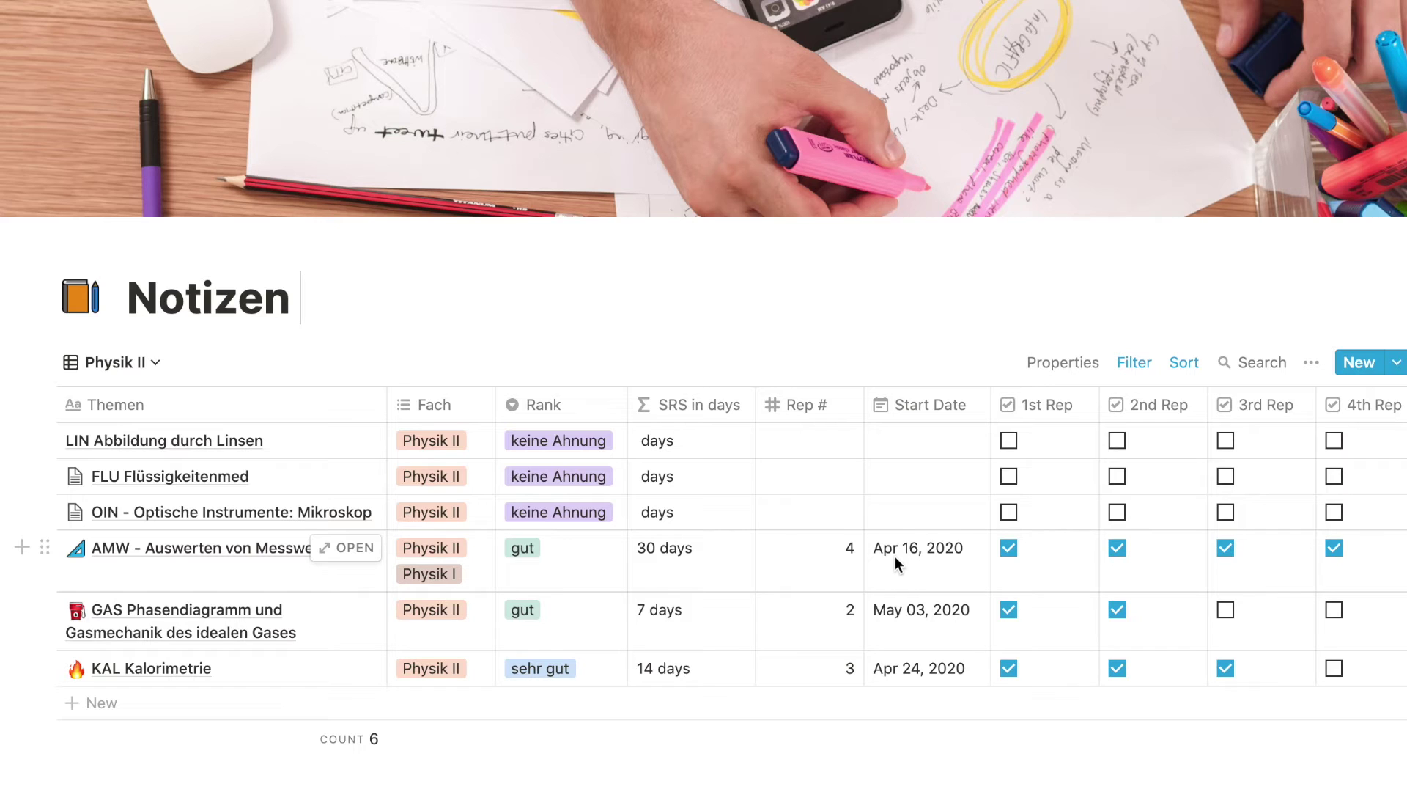
scroll(860, 578, "right", 4)
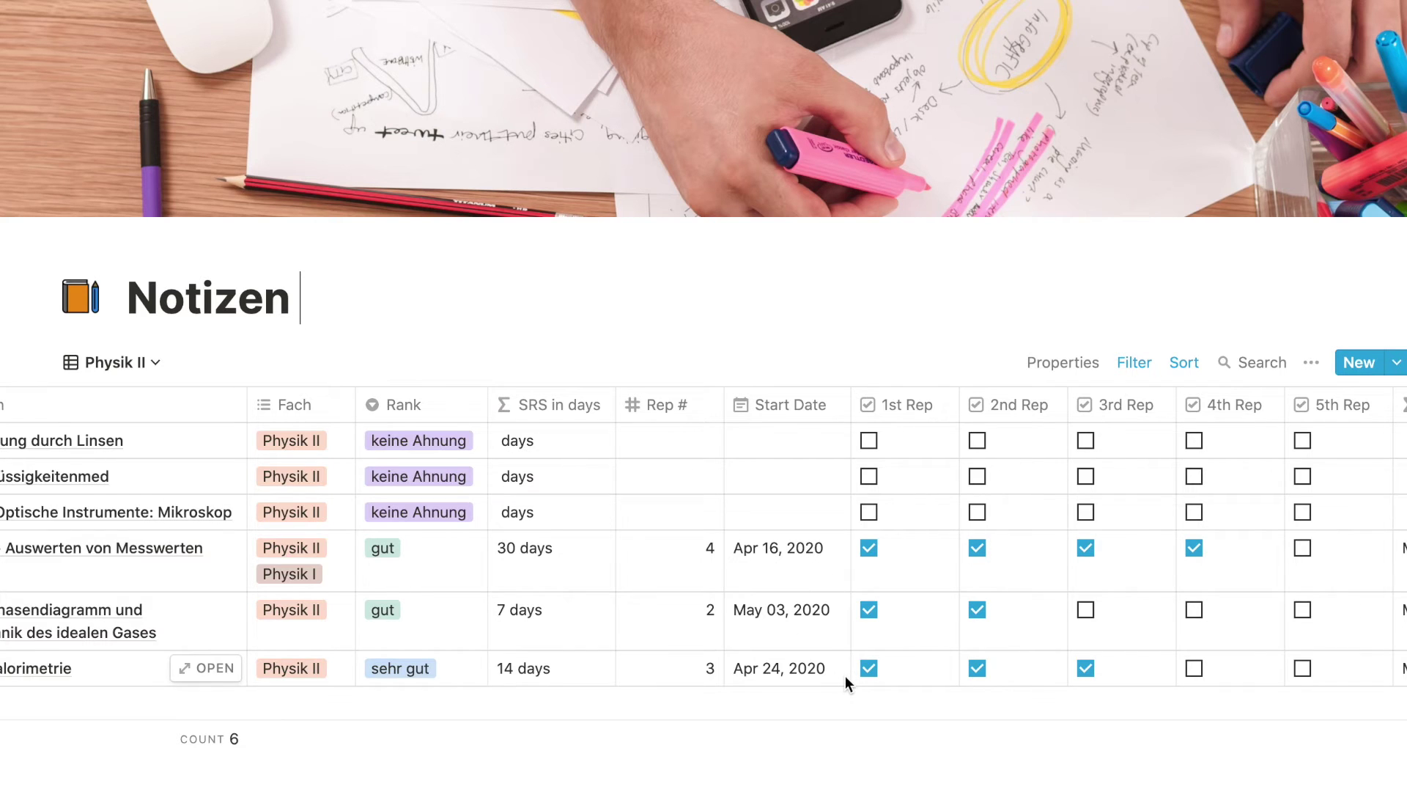
scroll(846, 675, "right", 2)
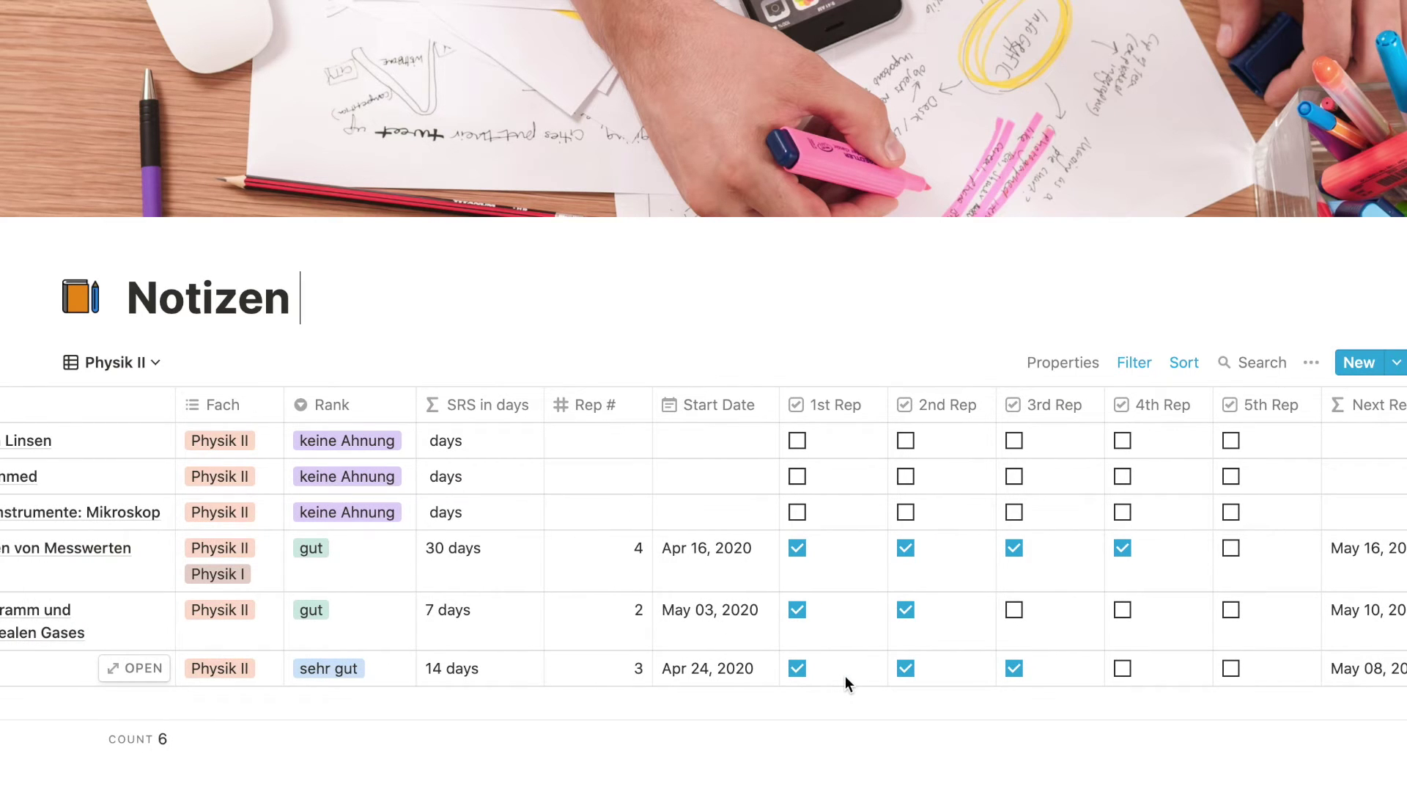
scroll(846, 675, "right", 4)
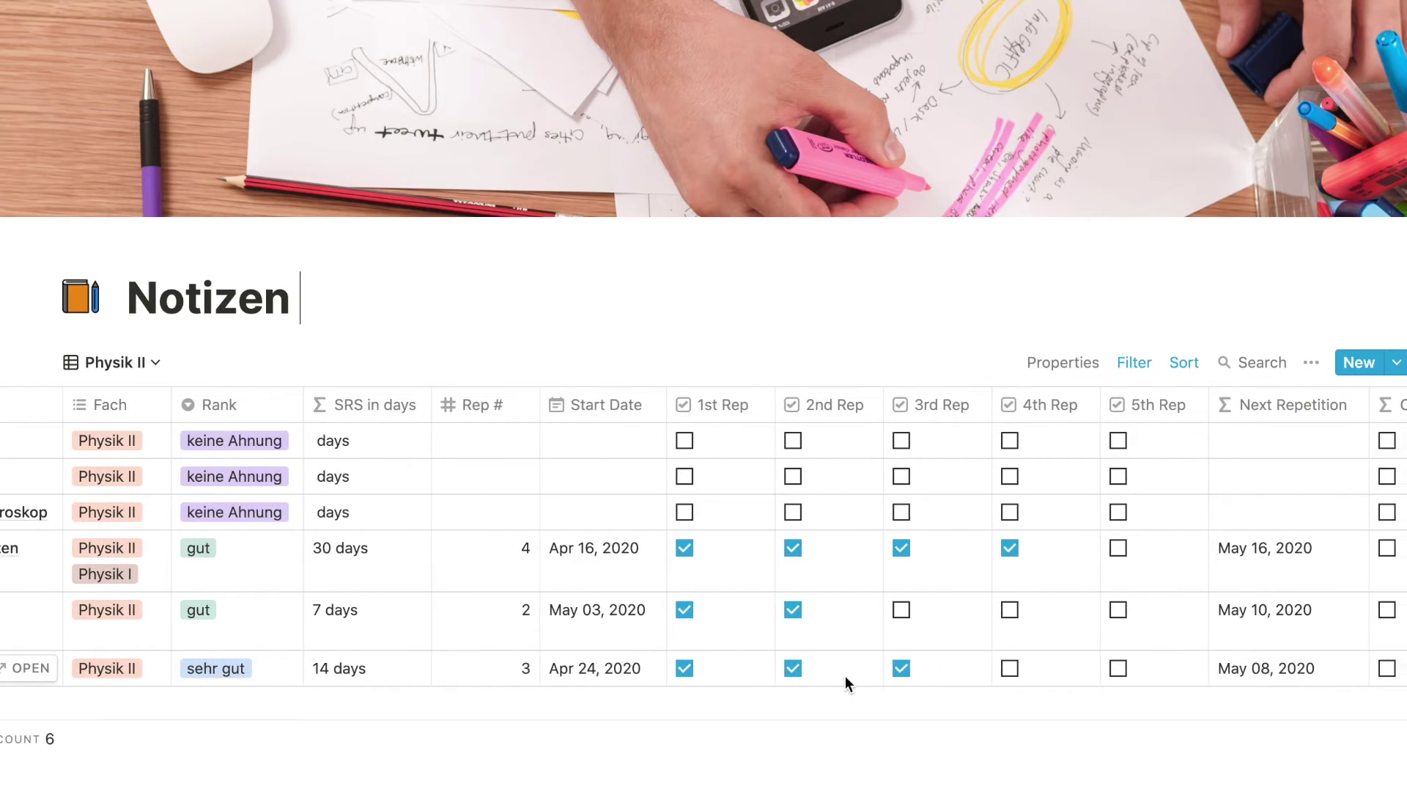
scroll(846, 676, "right", 7)
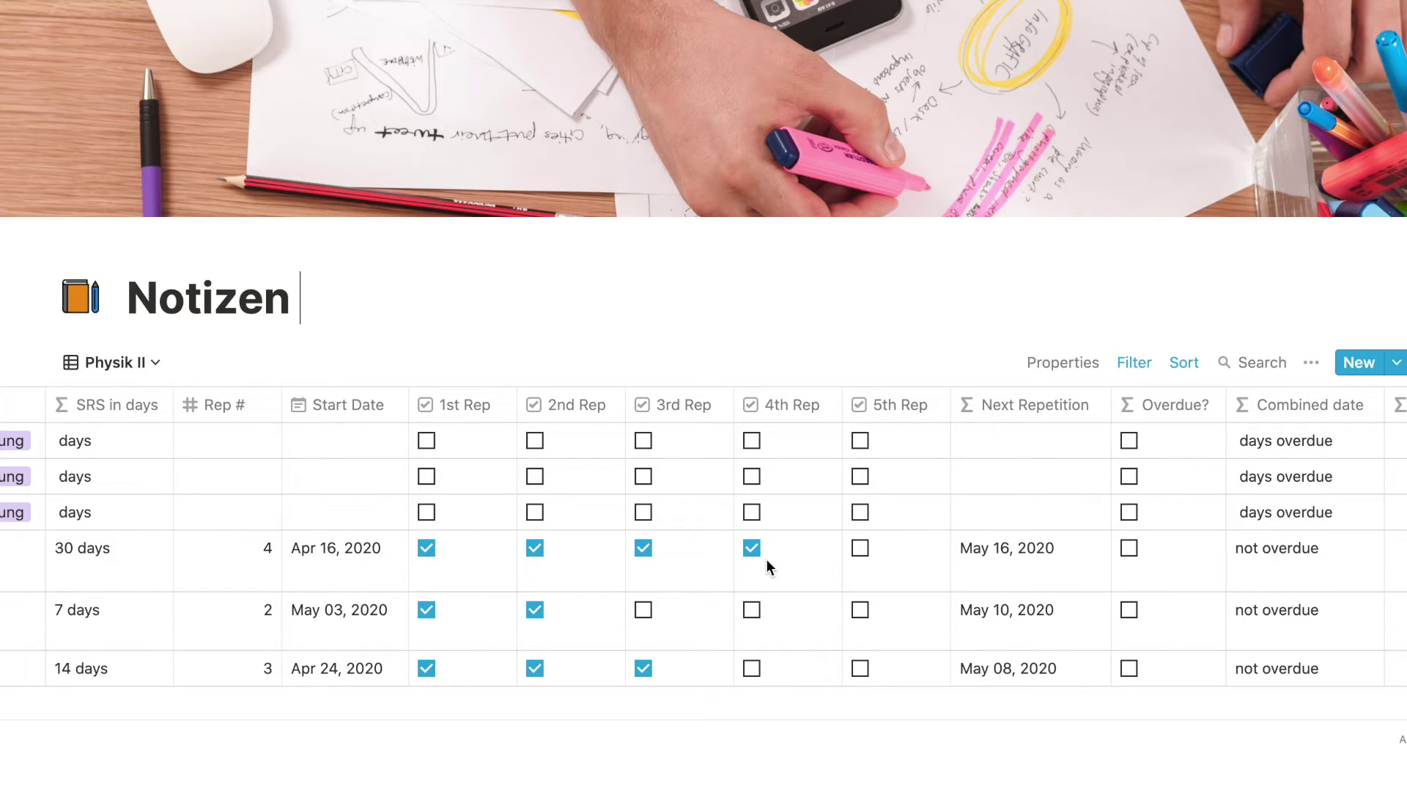
left_click(929, 505)
Turn the test 5th Rep checkboxes back off.
left_click(900, 481)
left_click(860, 478)
left_click(860, 506)
Tick 3rd Rep on the May 03 topic so it moves to May 17, and view the Next Repetition formula.
left_click(348, 437)
key("Escape")
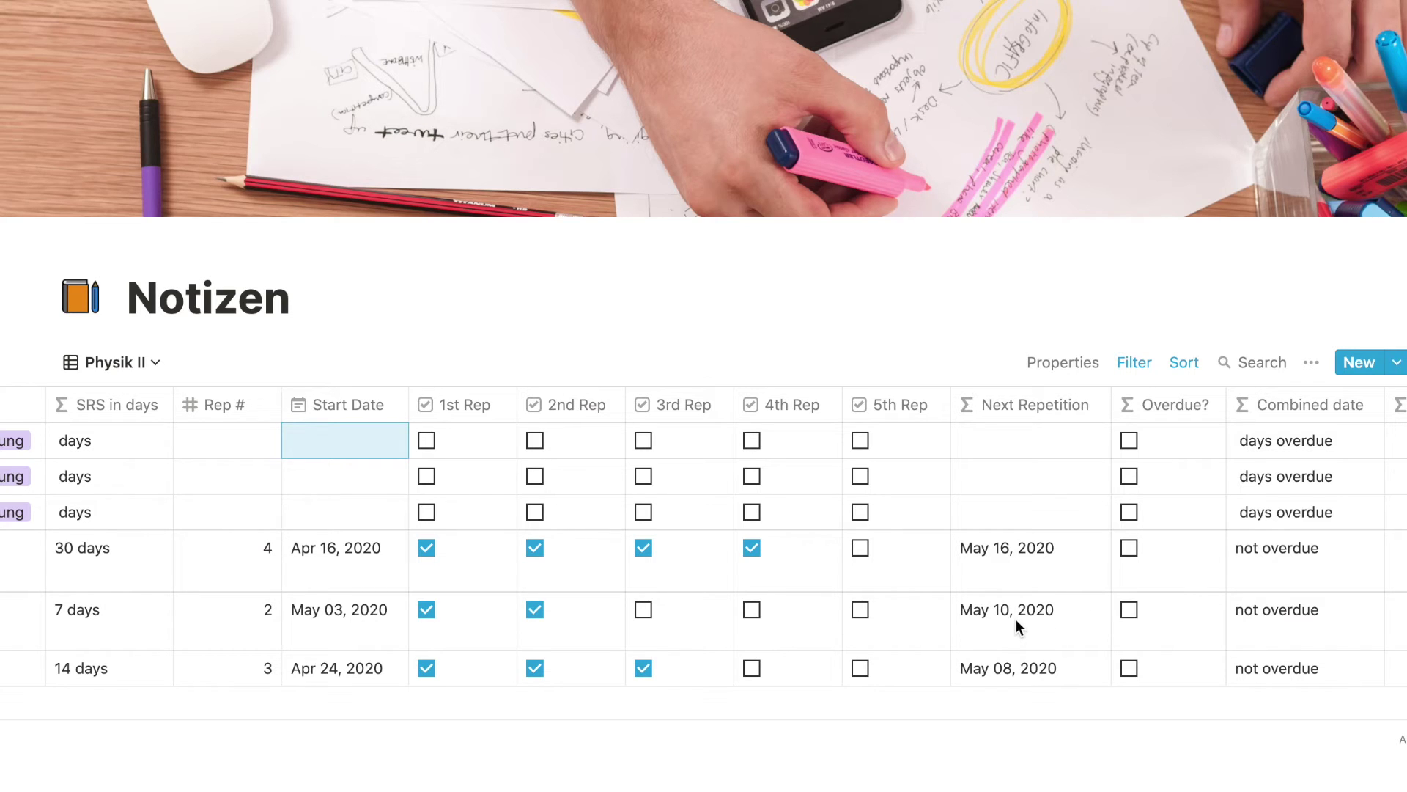
left_click(642, 611)
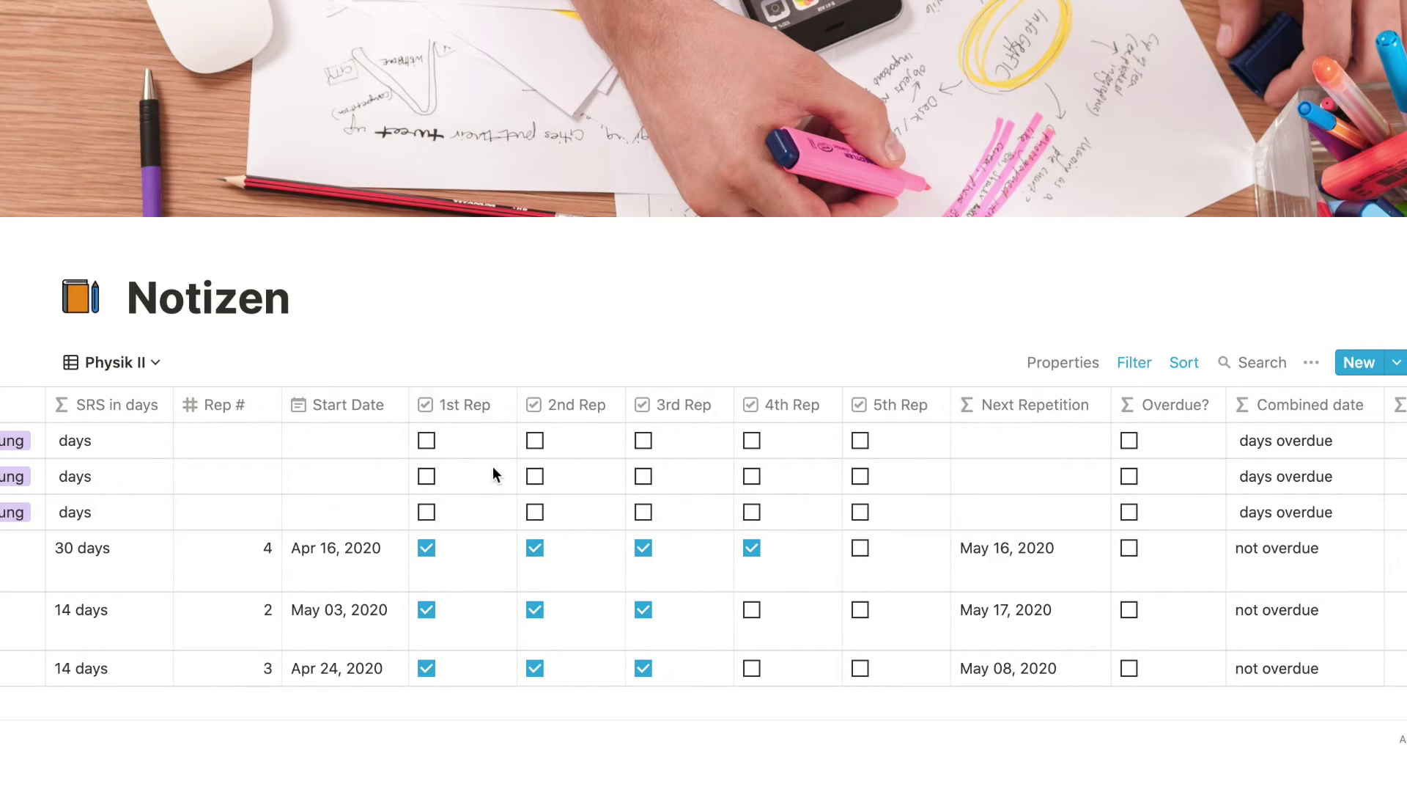
left_click(1014, 574)
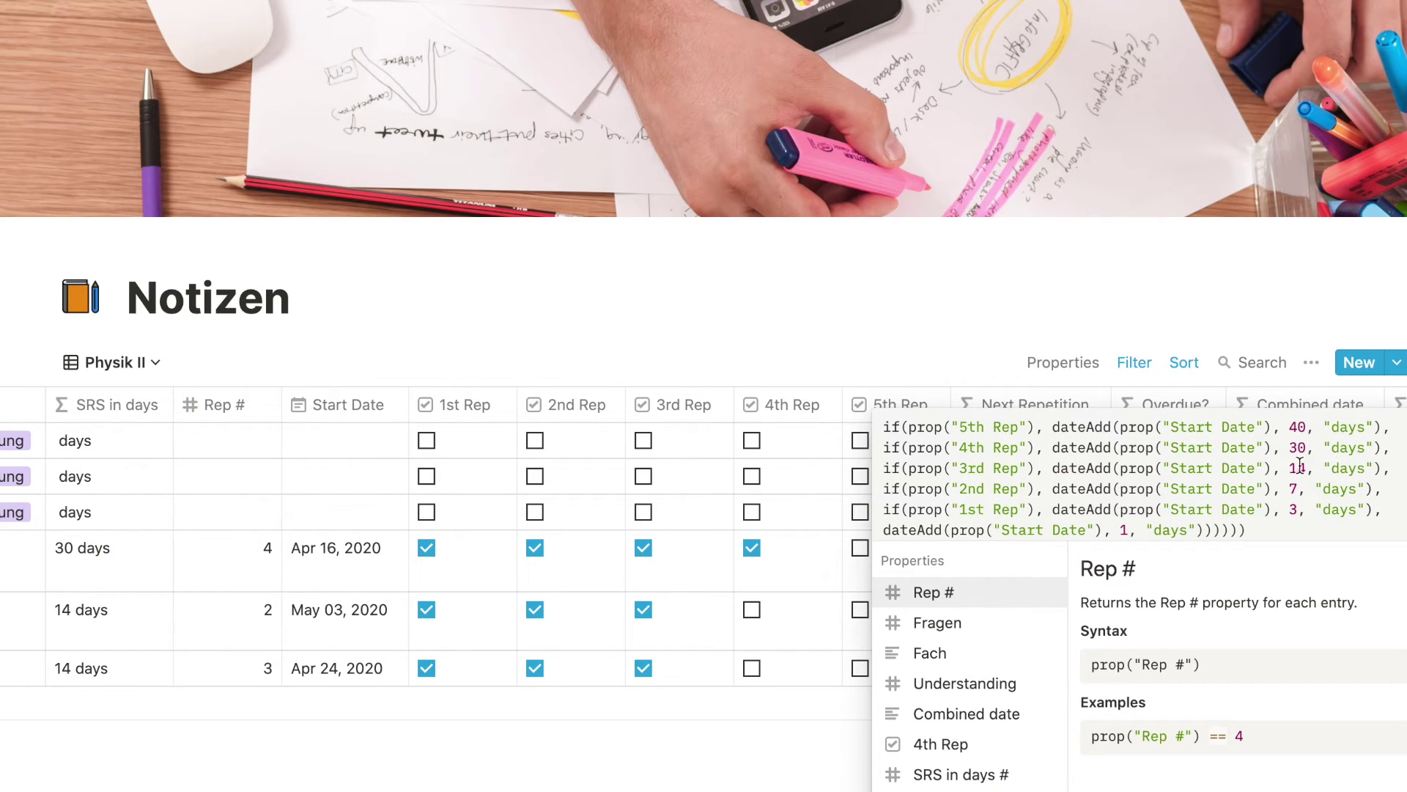
Scroll the Notizen table right to the Understanding and Priority columns and inspect the Understanding formula.
left_click(939, 339)
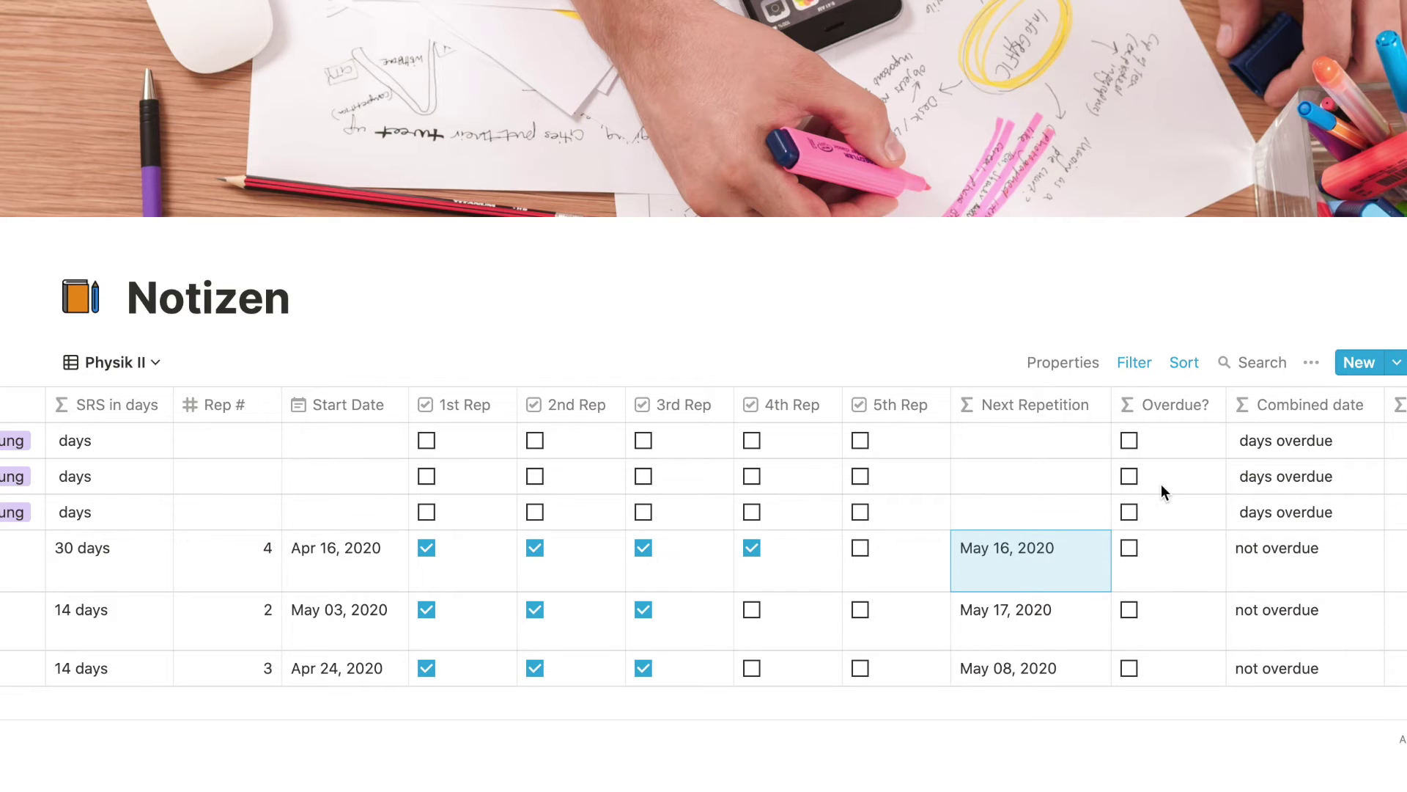
scroll(1180, 542, "right", 3)
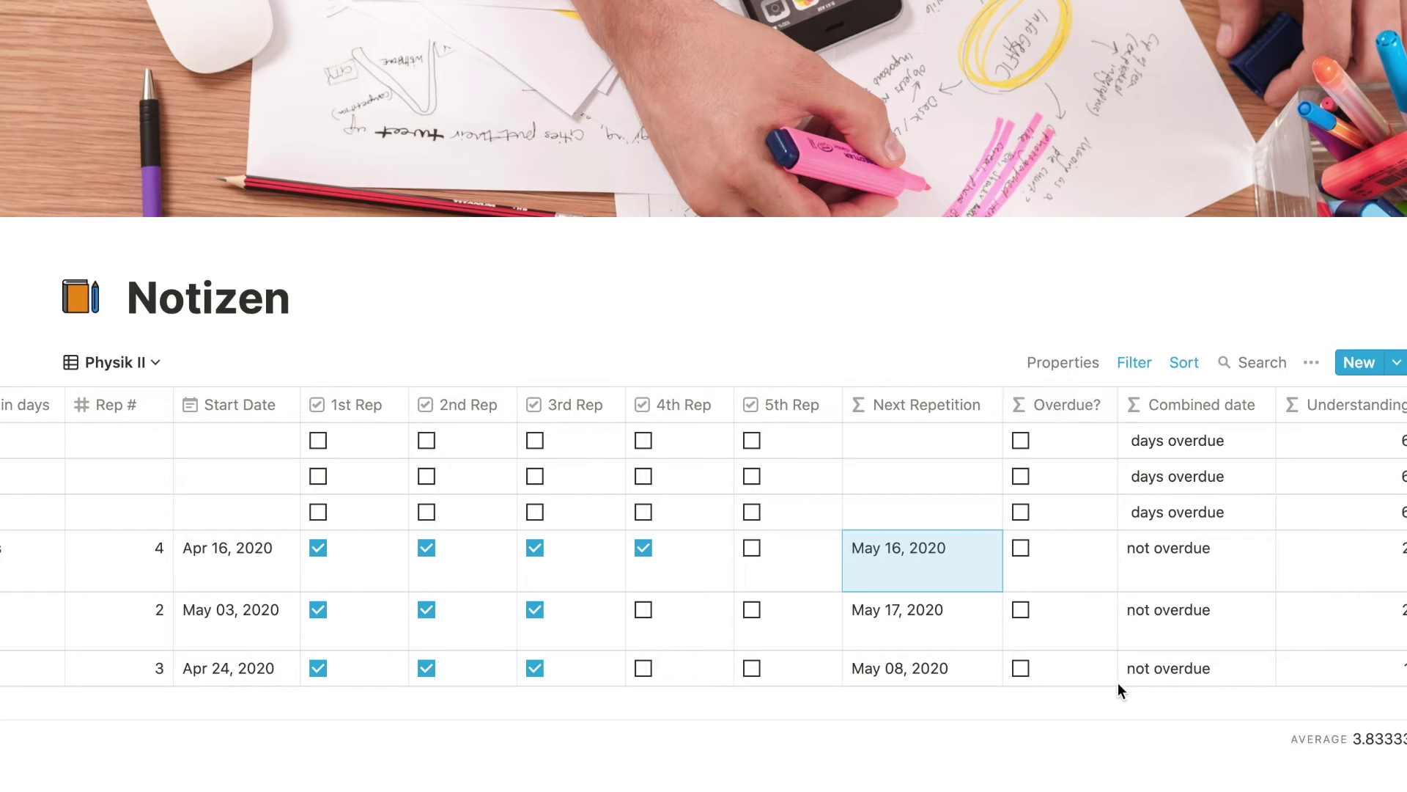
scroll(1238, 531, "right", 4)
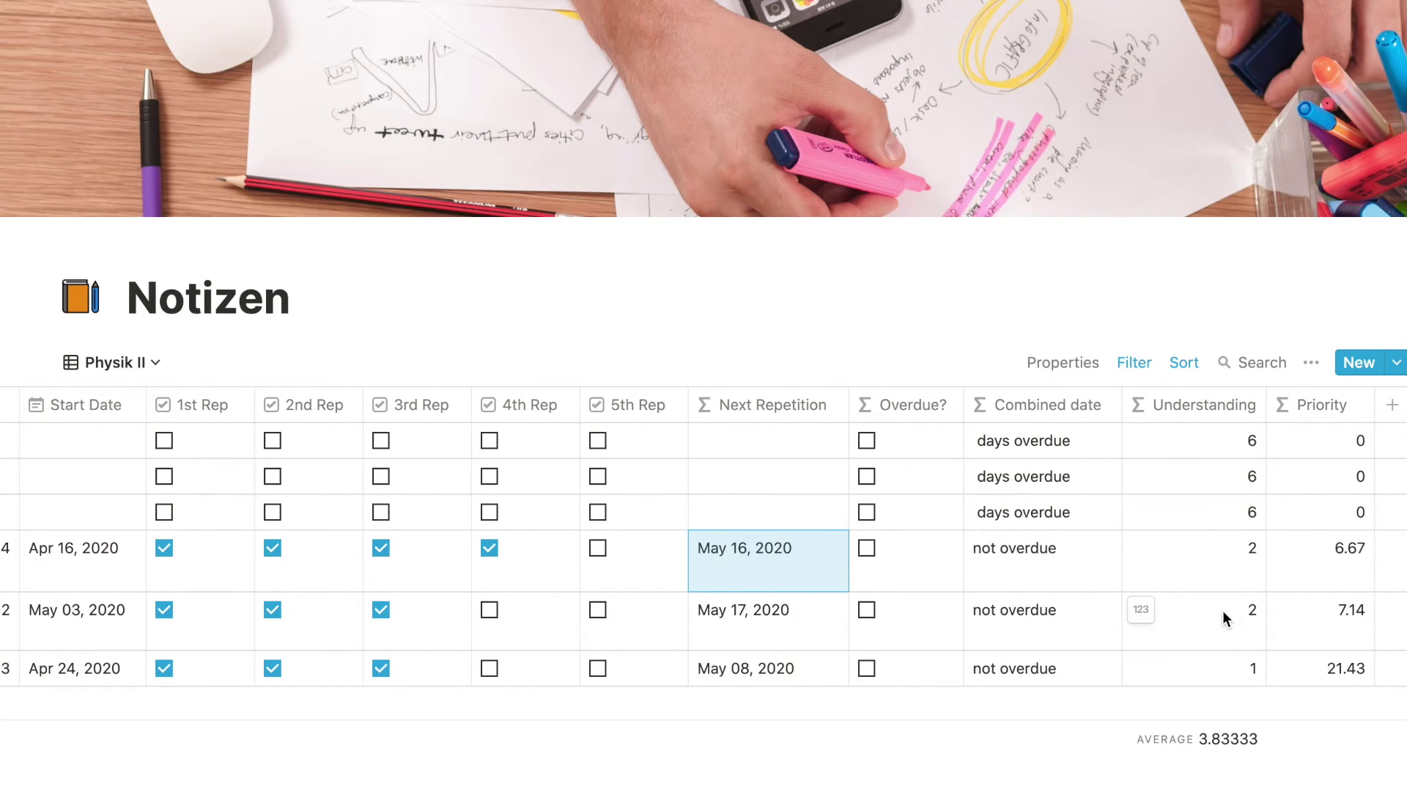
scroll(1224, 610, "left", 4)
scroll(1224, 611, "right", 3)
scroll(1222, 610, "right", 1)
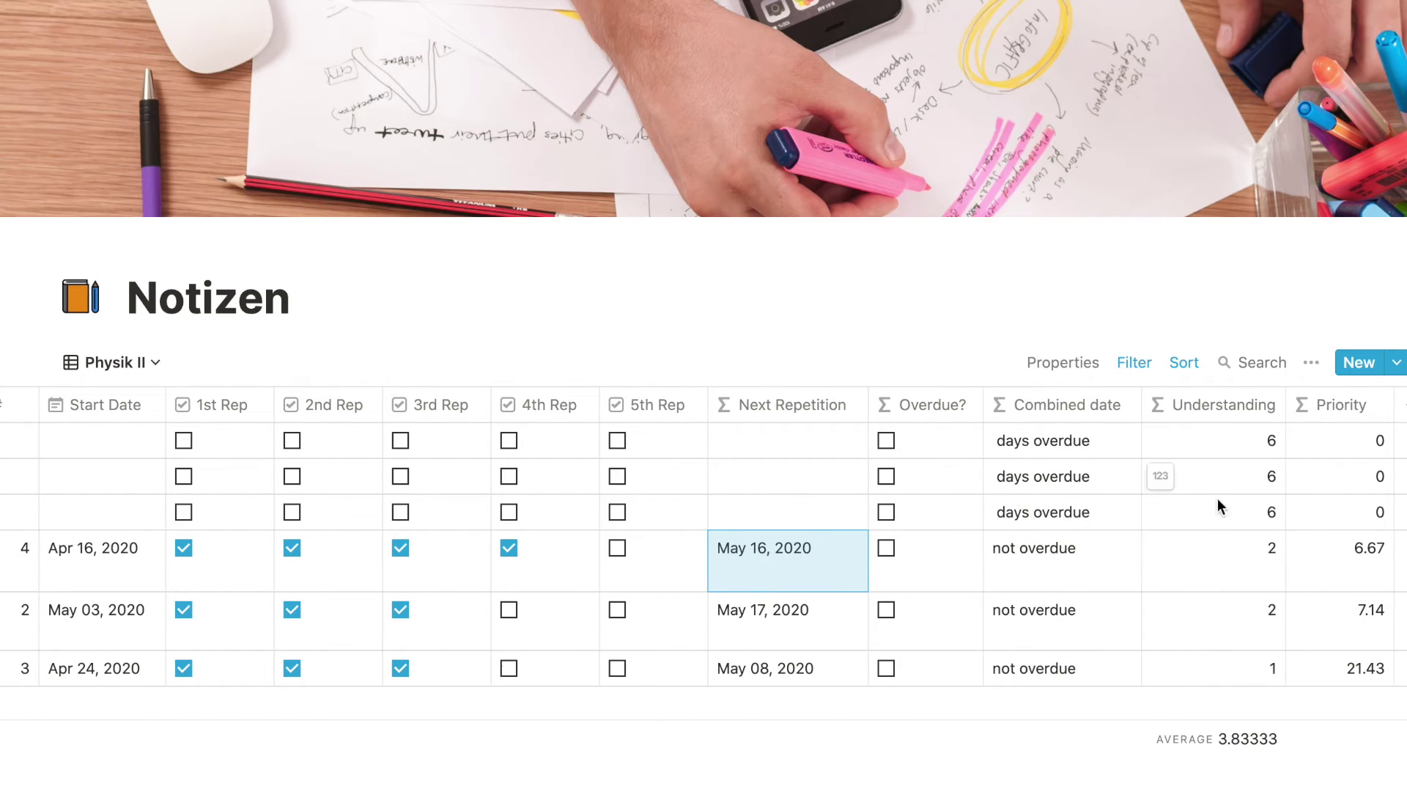
scroll(1233, 572, "left", 2)
scroll(1233, 572, "left", 10)
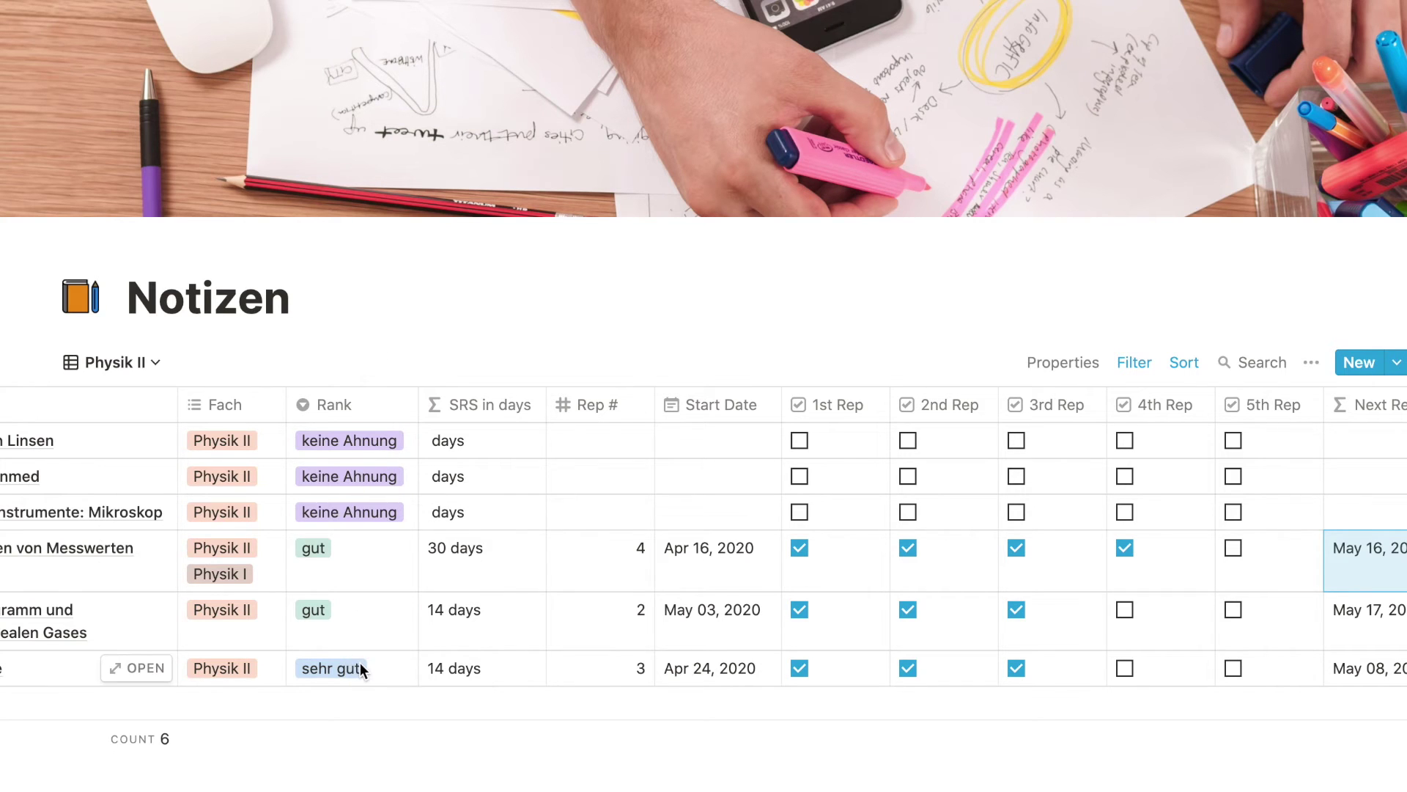
scroll(359, 663, "right", 11)
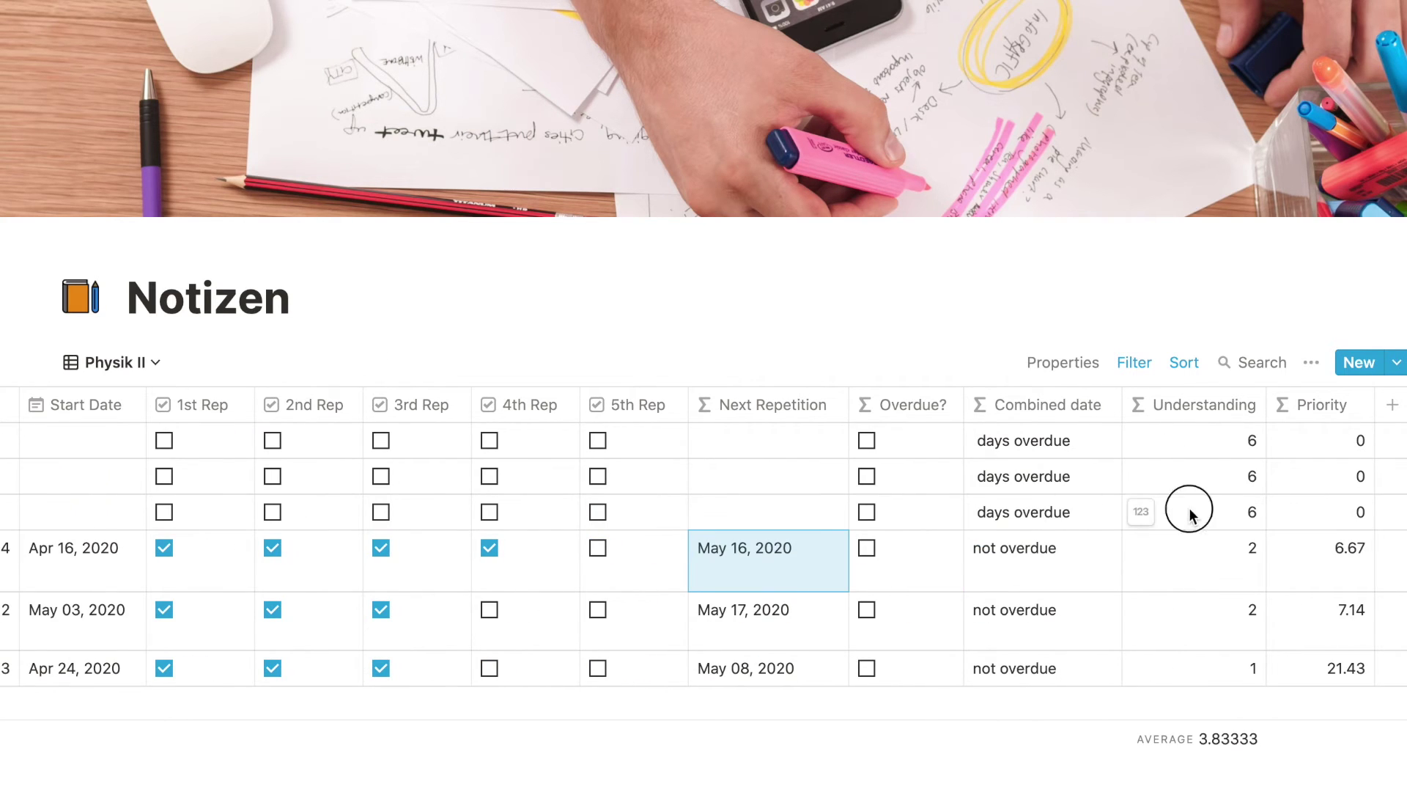
left_click(1190, 512)
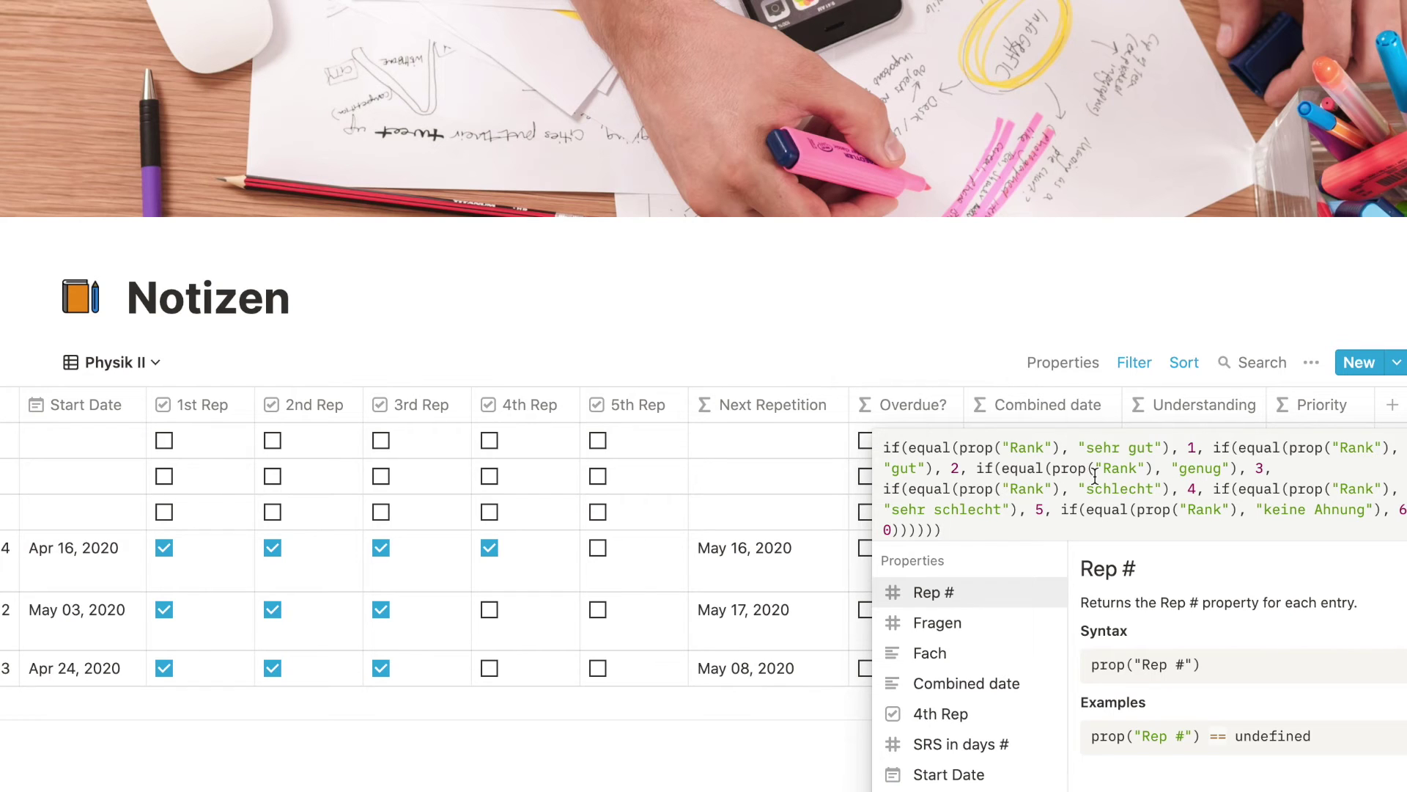
Apply the Rank-based Understanding formula, confirm the Priority Ascending sort, and scroll the table back left.
left_click(1132, 307)
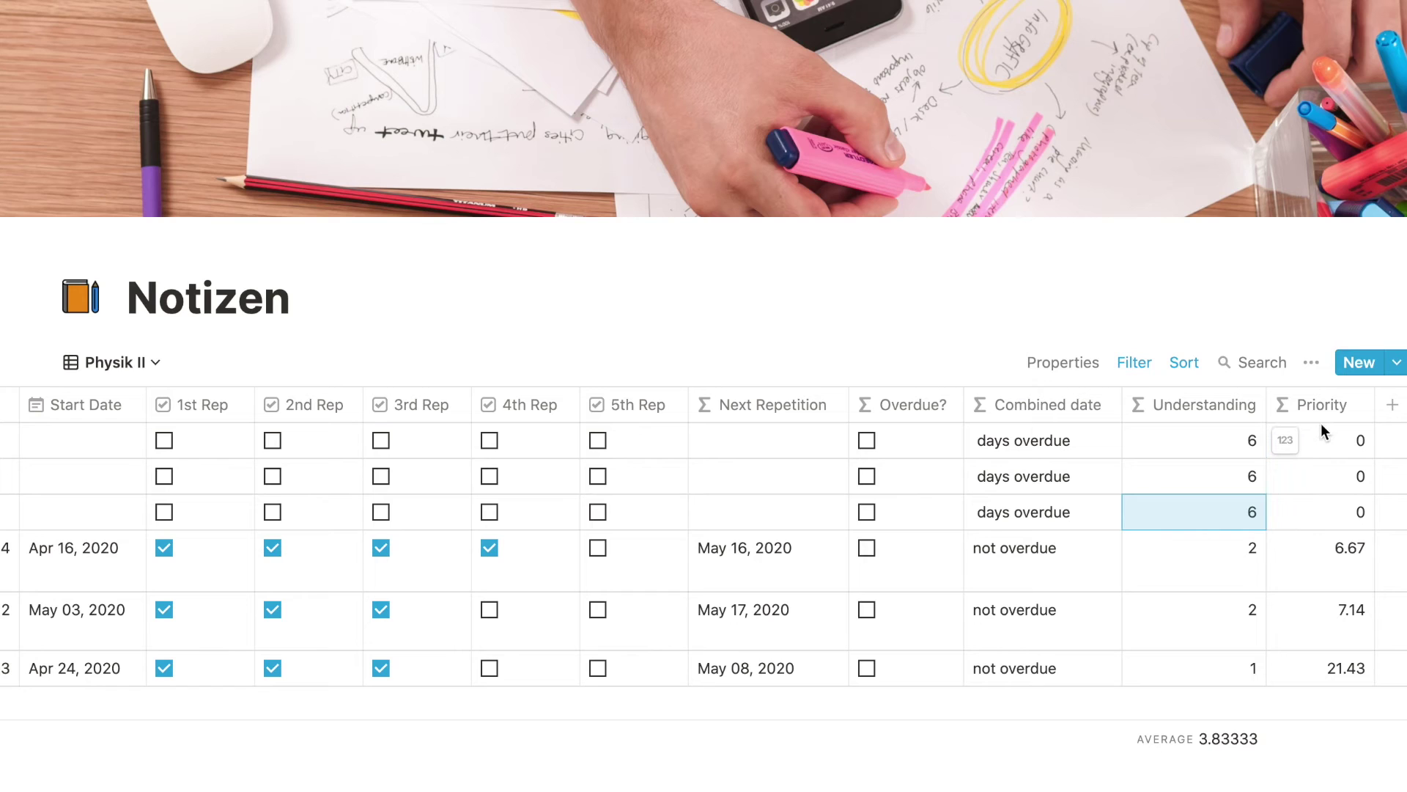
left_click(1184, 362)
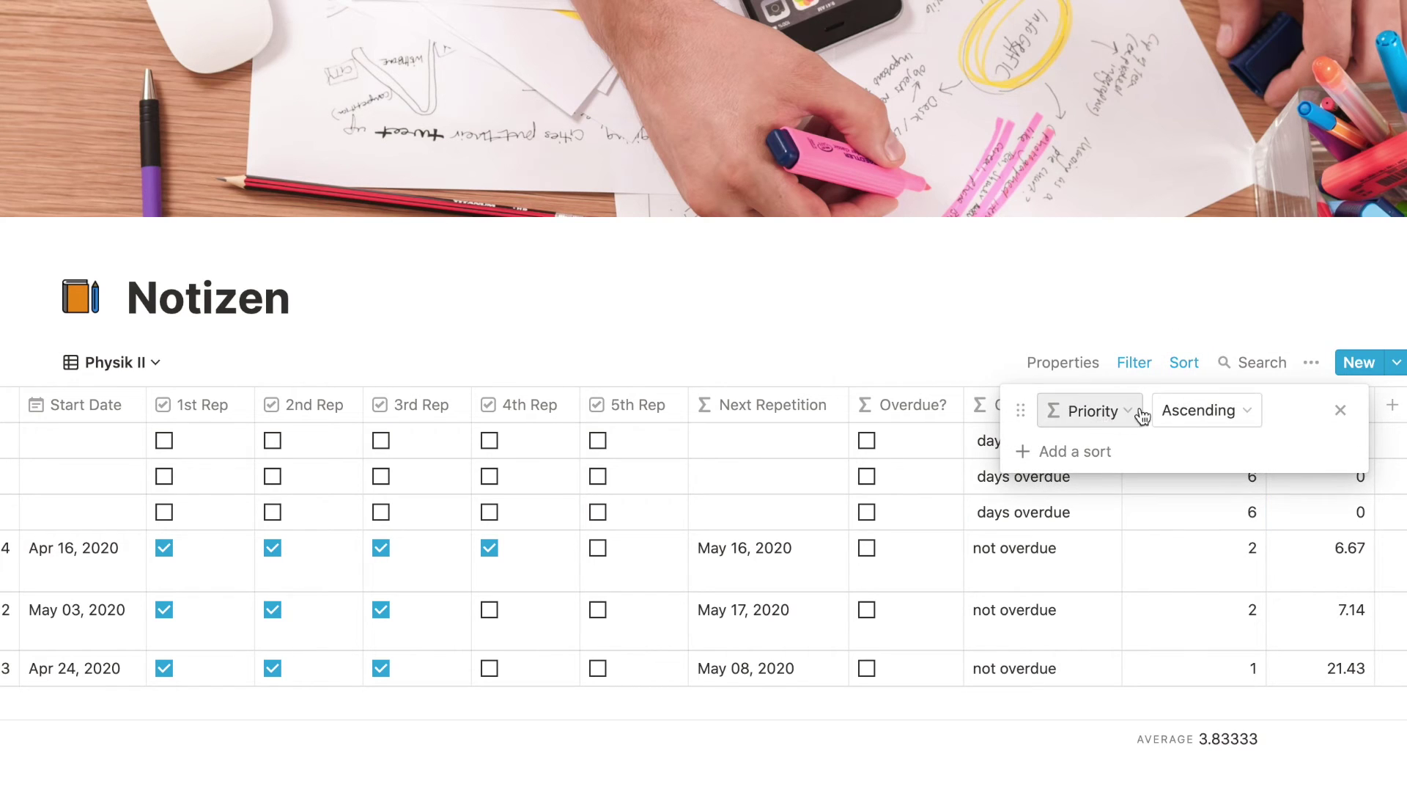
left_click(1139, 308)
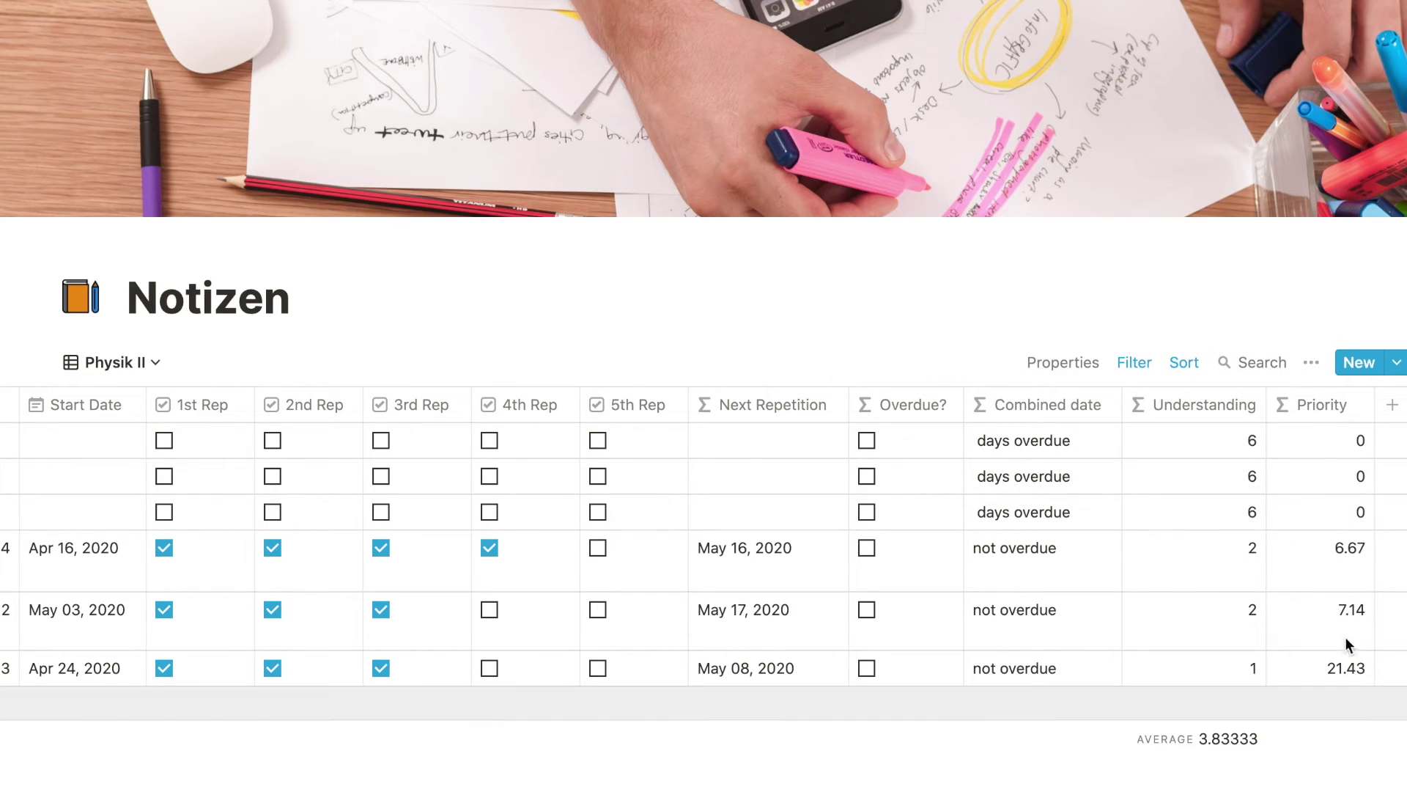
scroll(870, 570, "left", 10)
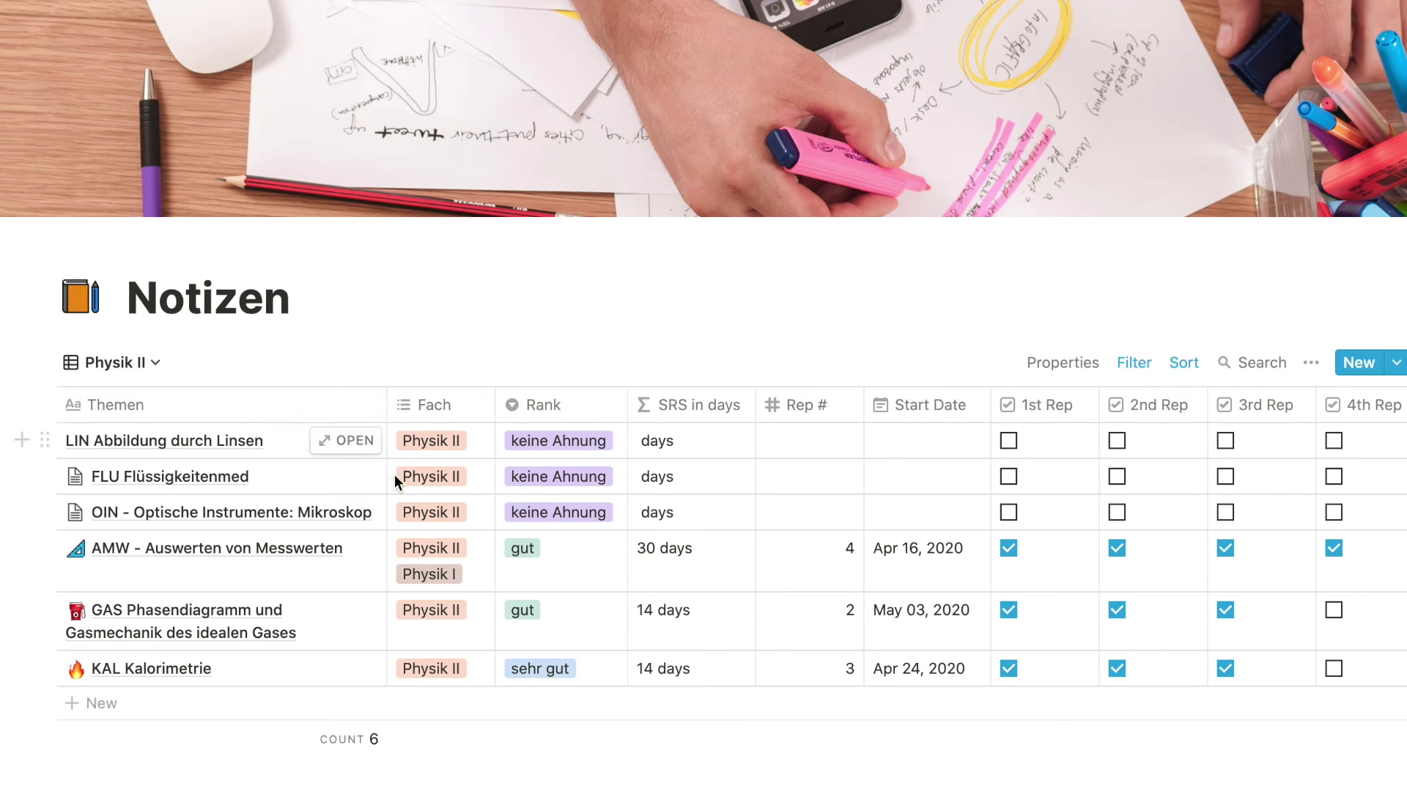
left_click(367, 668)
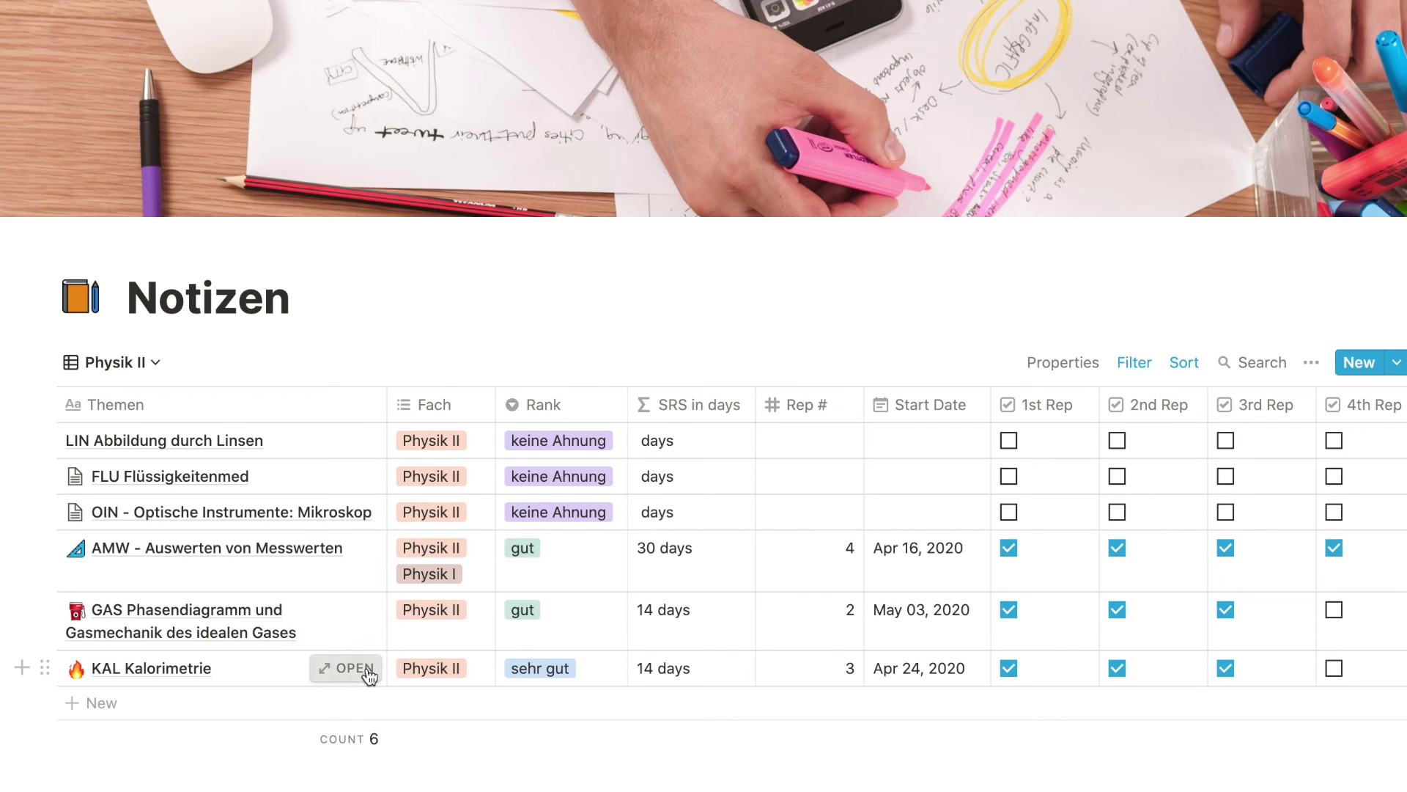
left_click(340, 41)
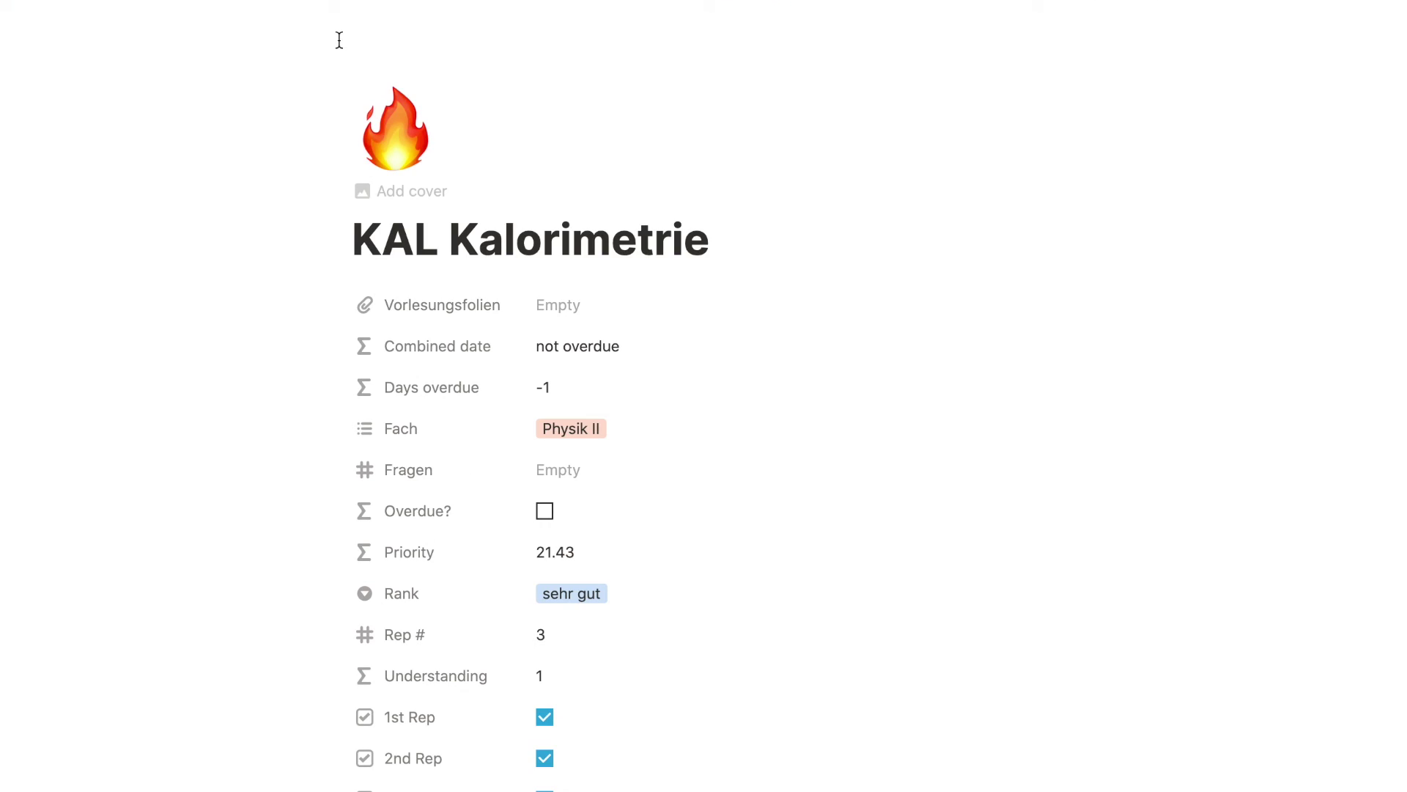
scroll(579, 348, "down", 10)
scroll(581, 351, "down", 15)
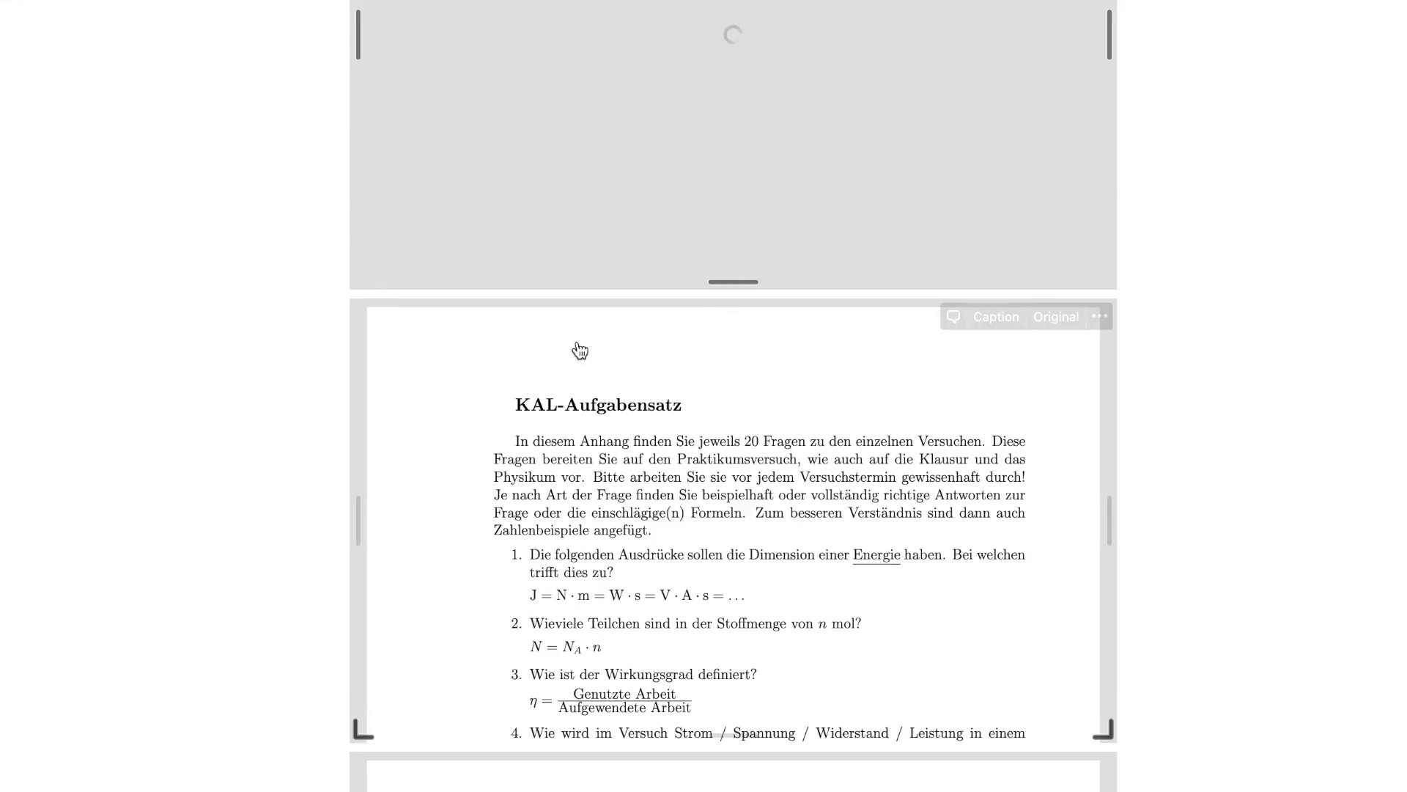
scroll(274, 410, "down", 15)
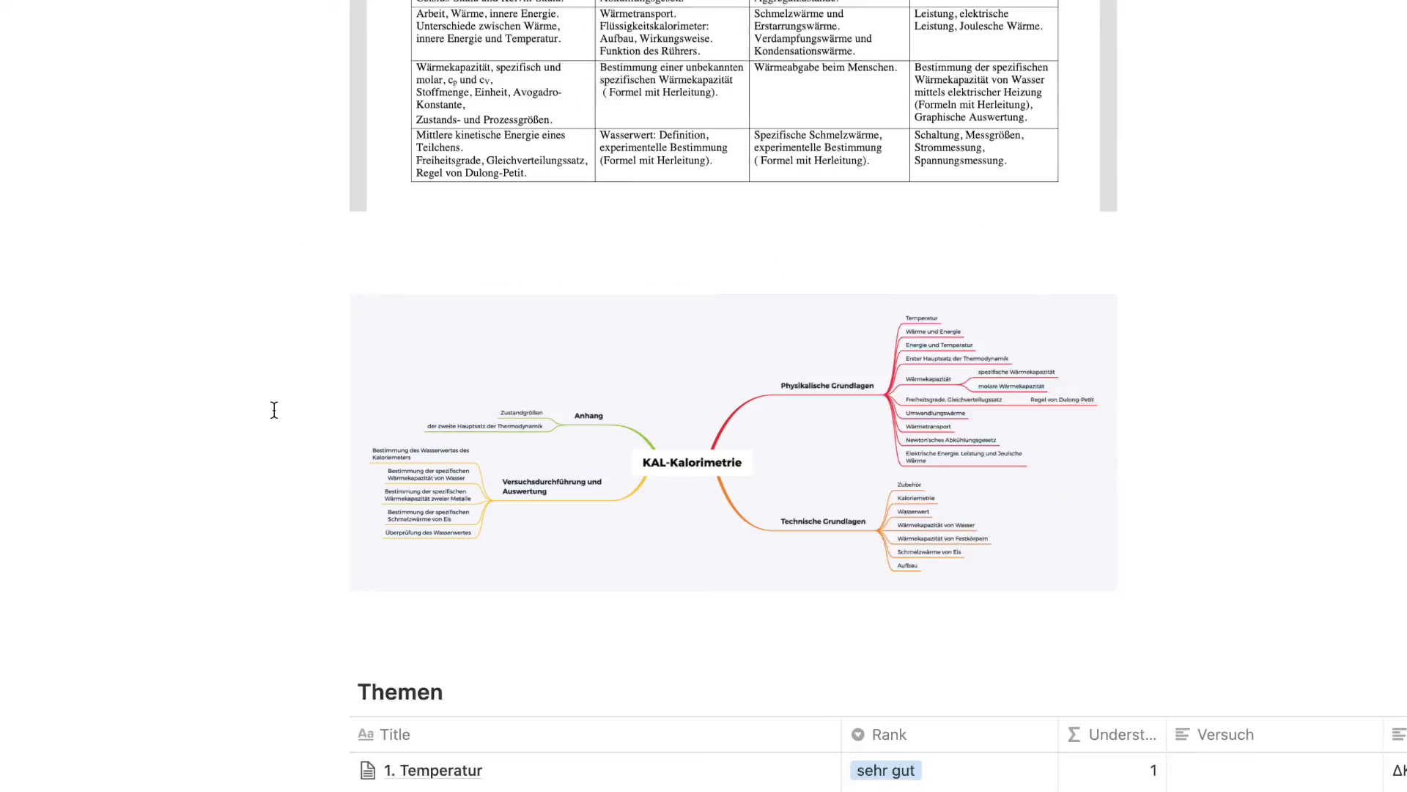
scroll(585, 380, "right", 3)
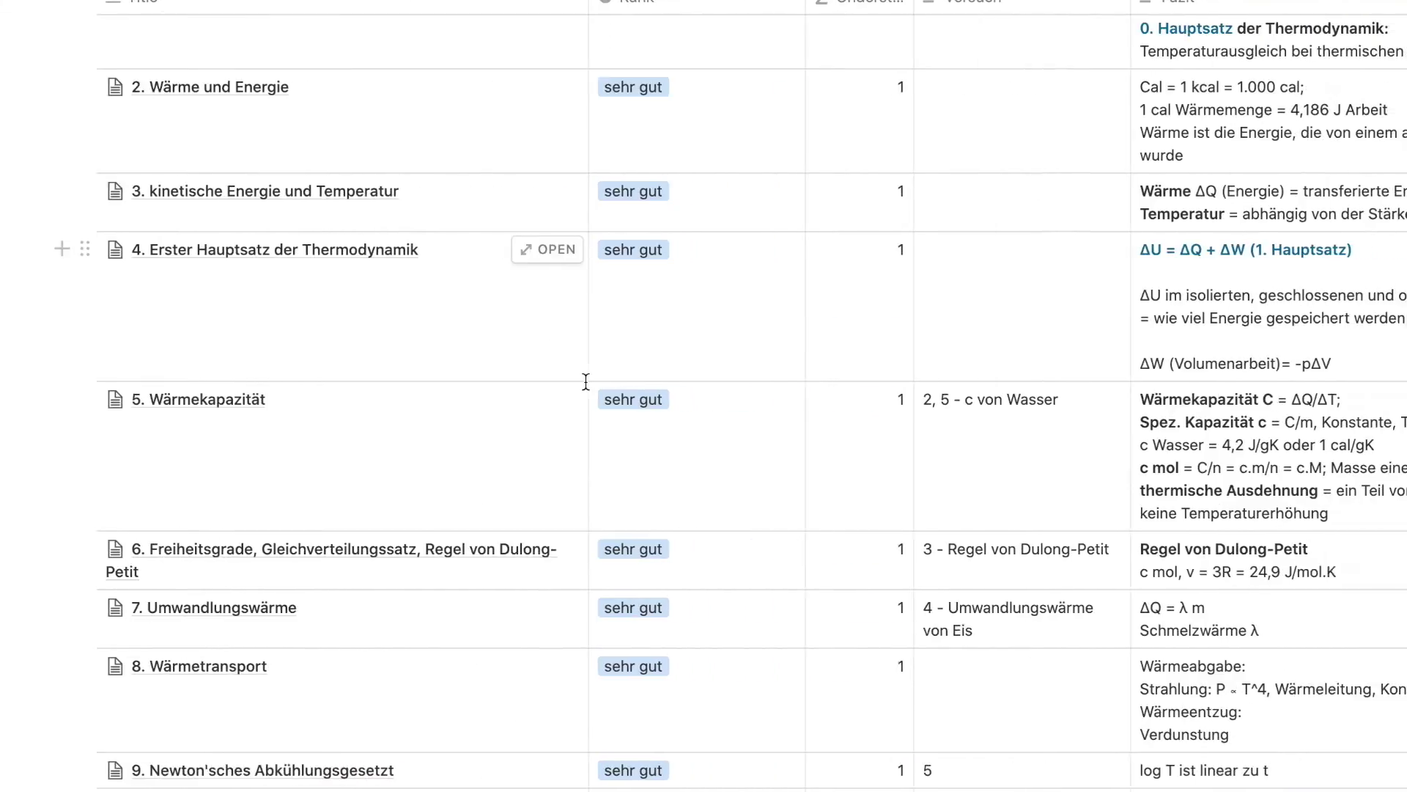
scroll(585, 381, "up", 6)
scroll(984, 467, "right", 5)
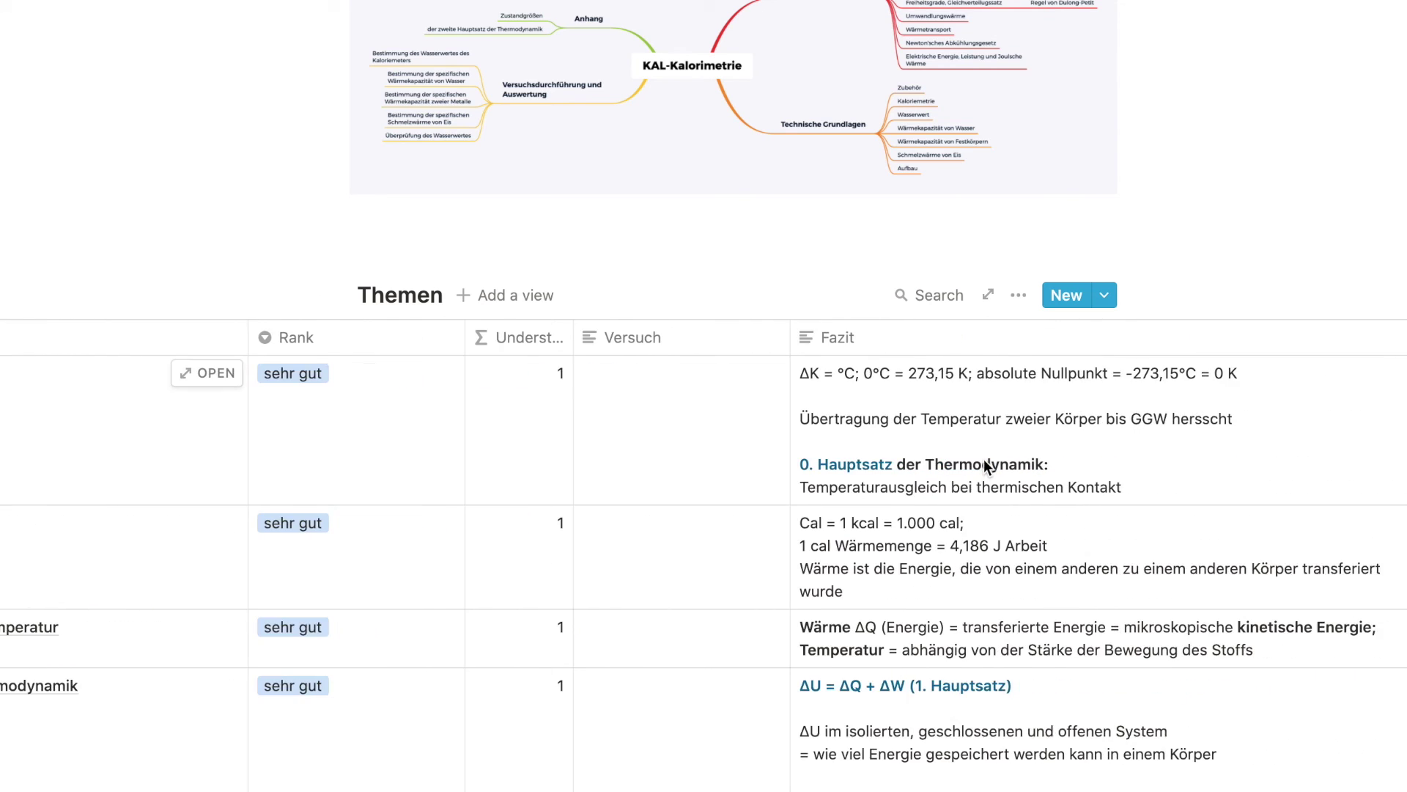
scroll(984, 467, "down", 6)
scroll(984, 467, "up", 4)
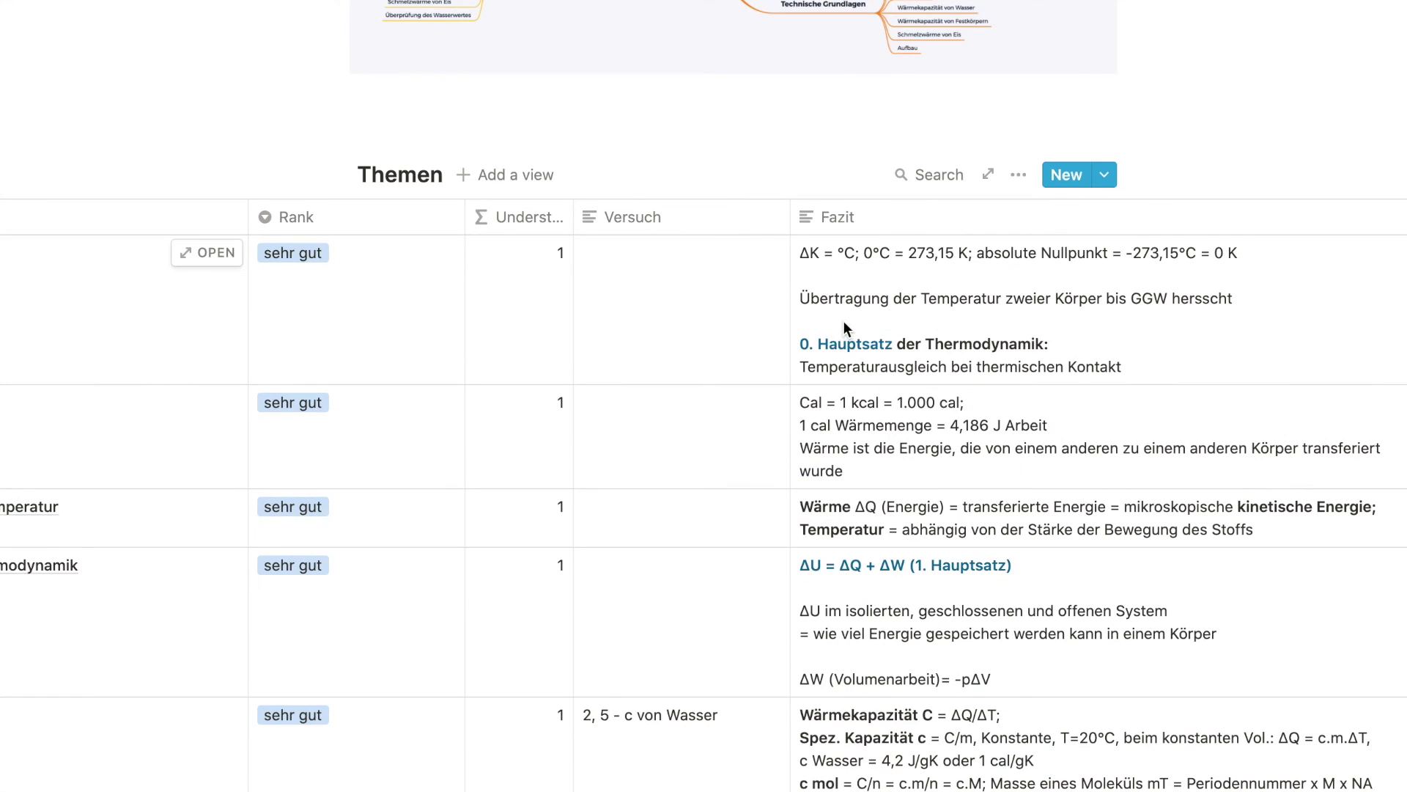
scroll(960, 241, "right", 5)
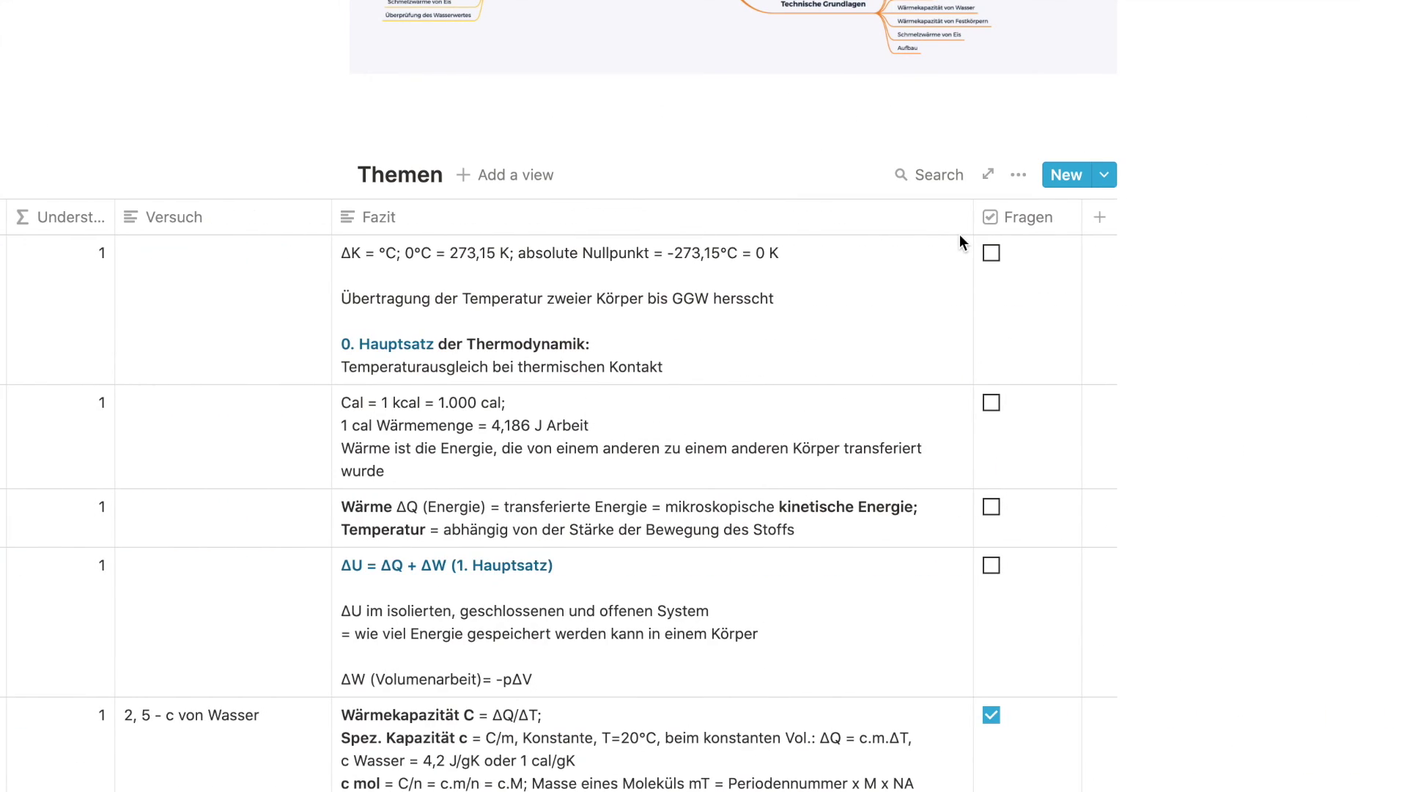
scroll(1043, 428, "down", 4)
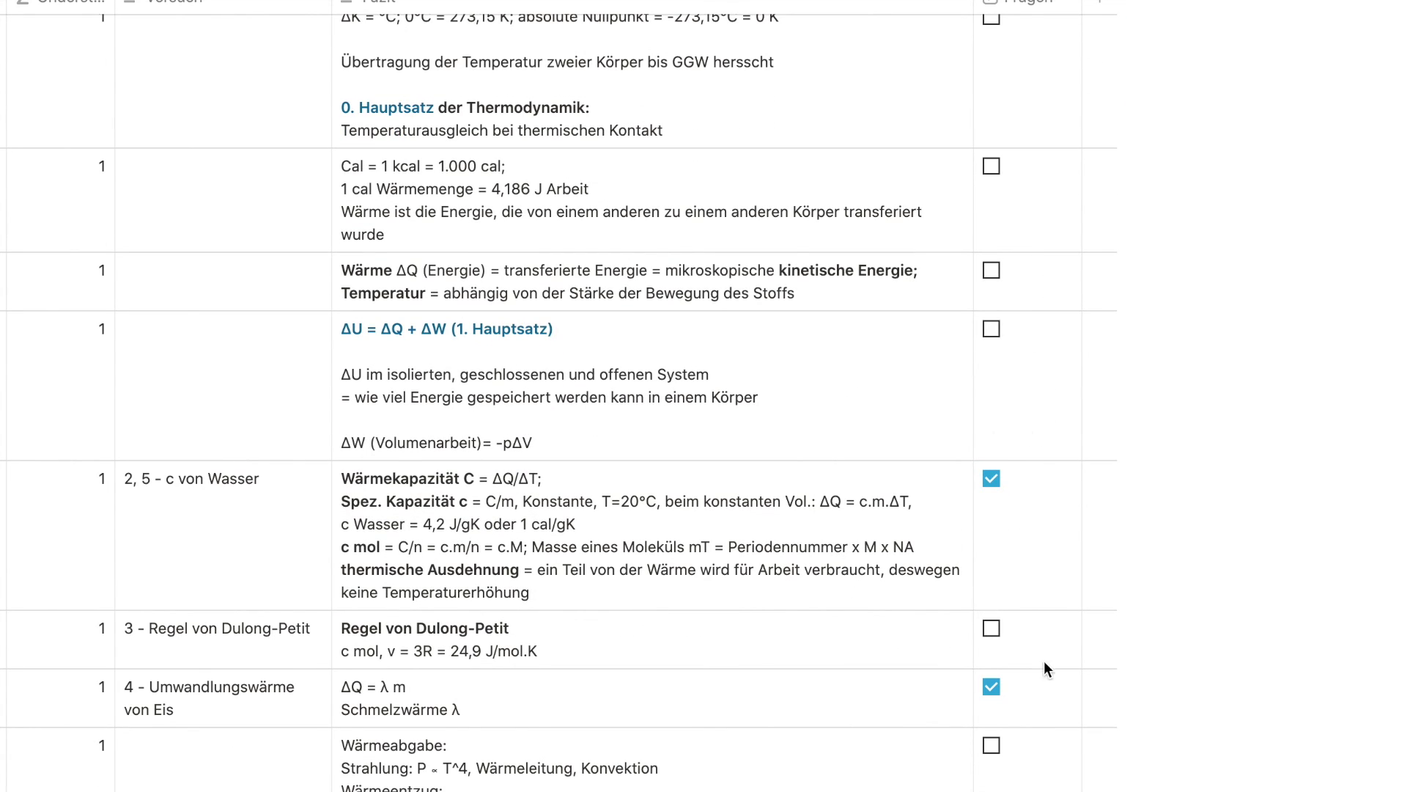
scroll(1044, 661, "down", 5)
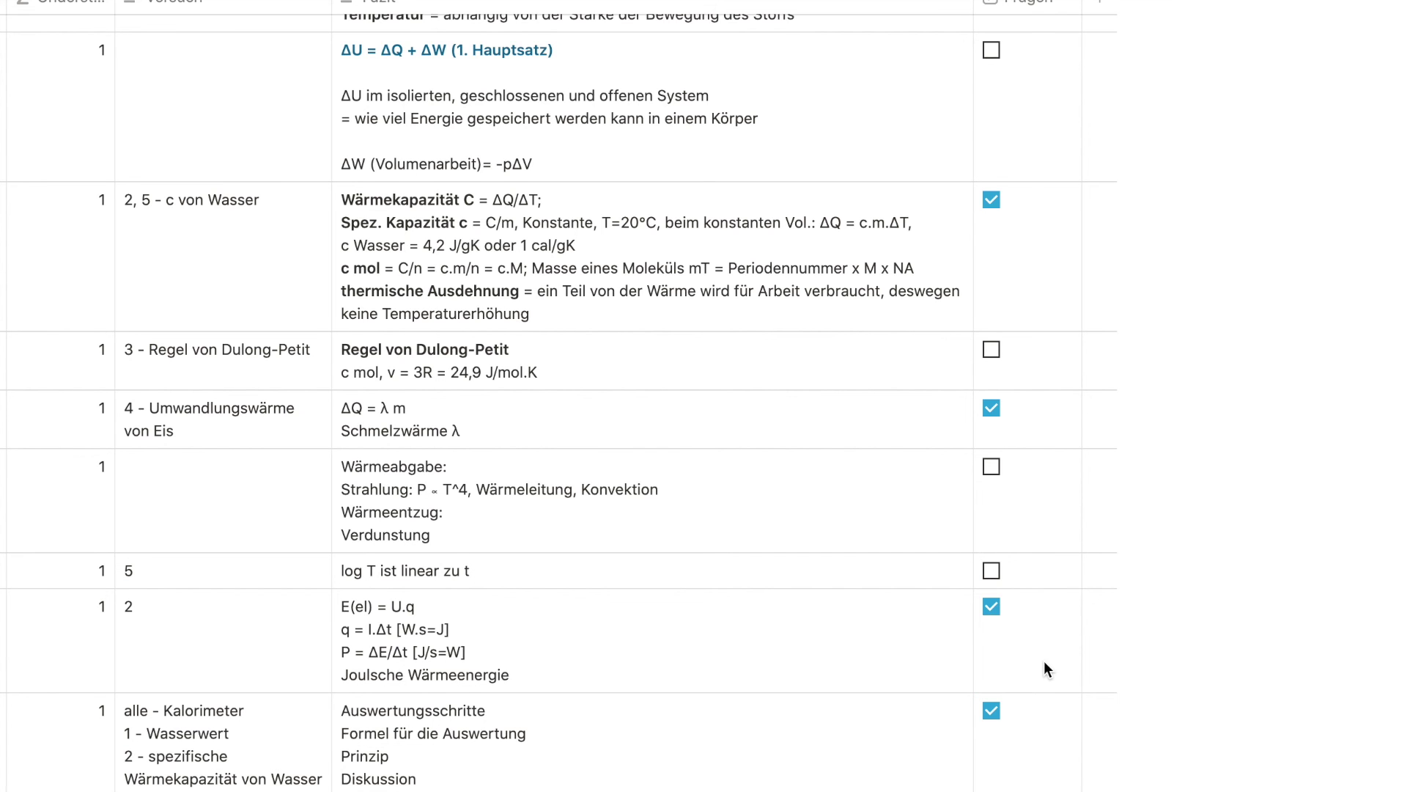
scroll(1043, 661, "down", 15)
scroll(1047, 671, "left", 8)
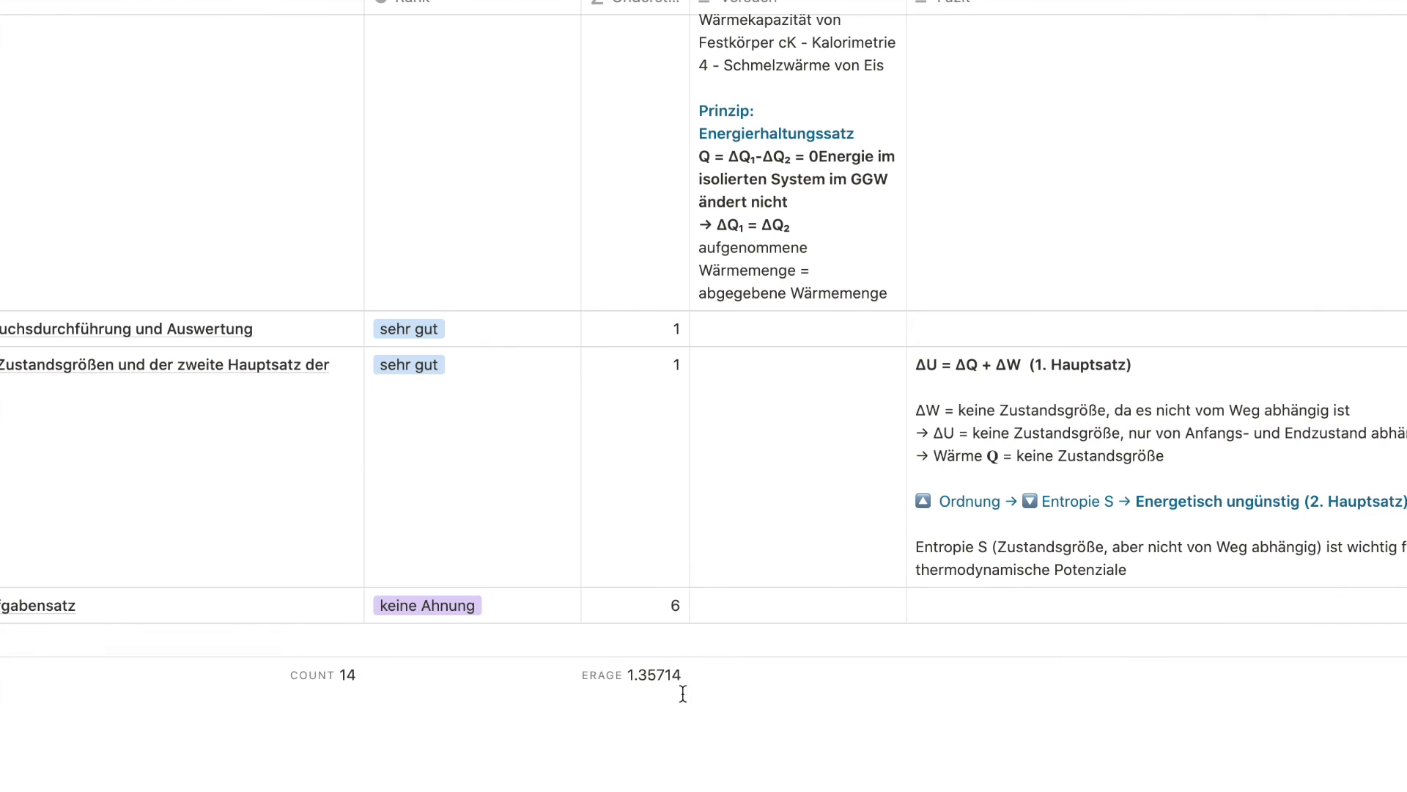
scroll(540, 638, "left", 3)
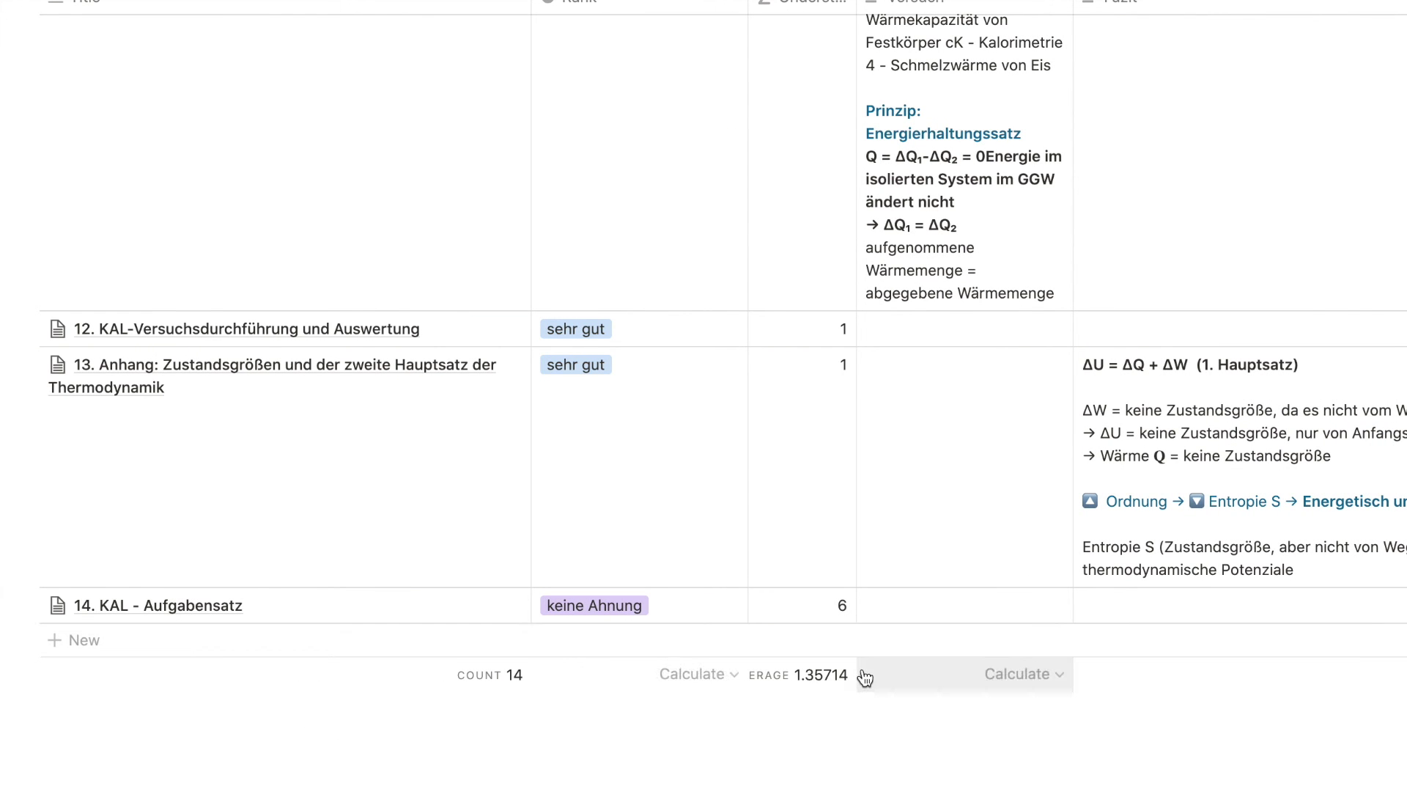
scroll(862, 675, "up", 15)
scroll(862, 674, "up", 10)
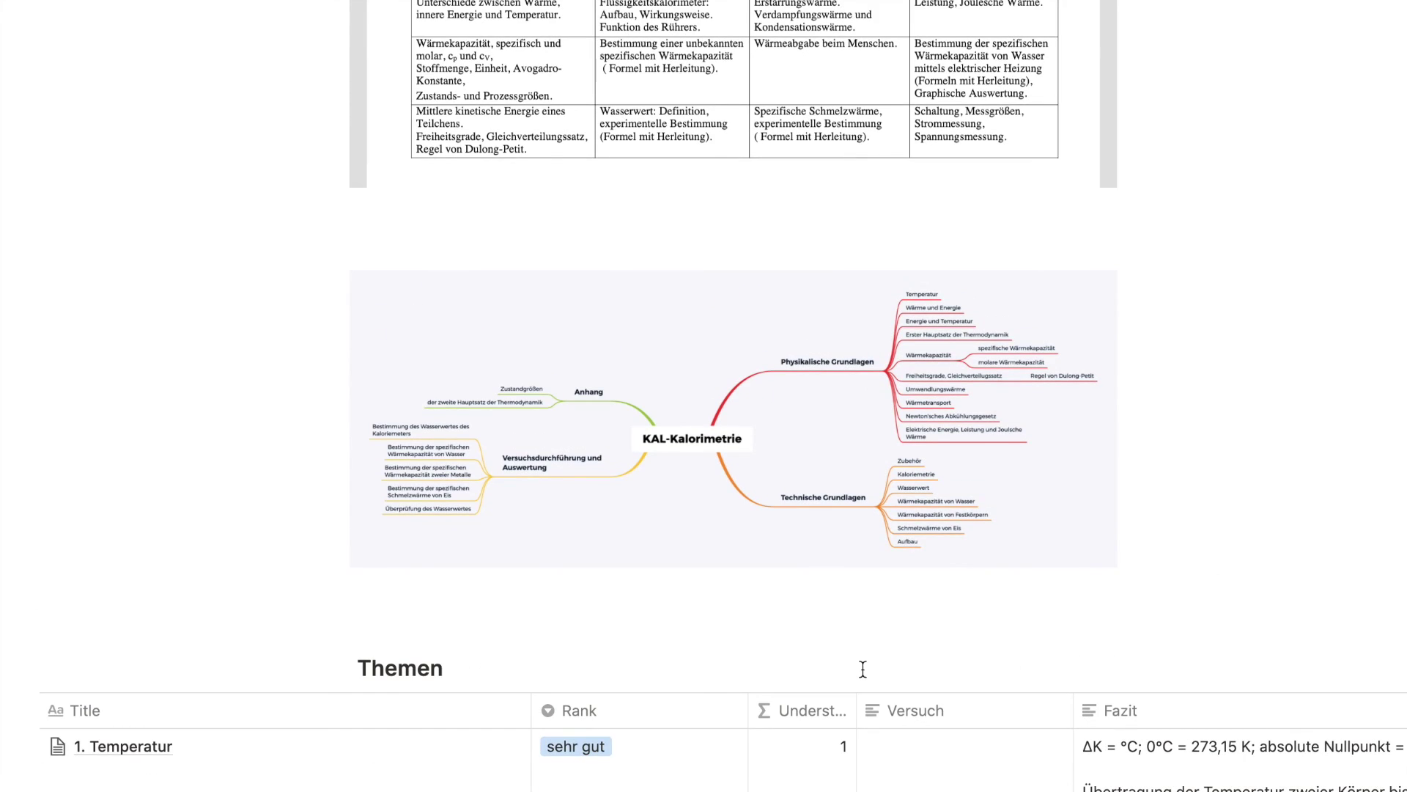
scroll(863, 668, "up", 20)
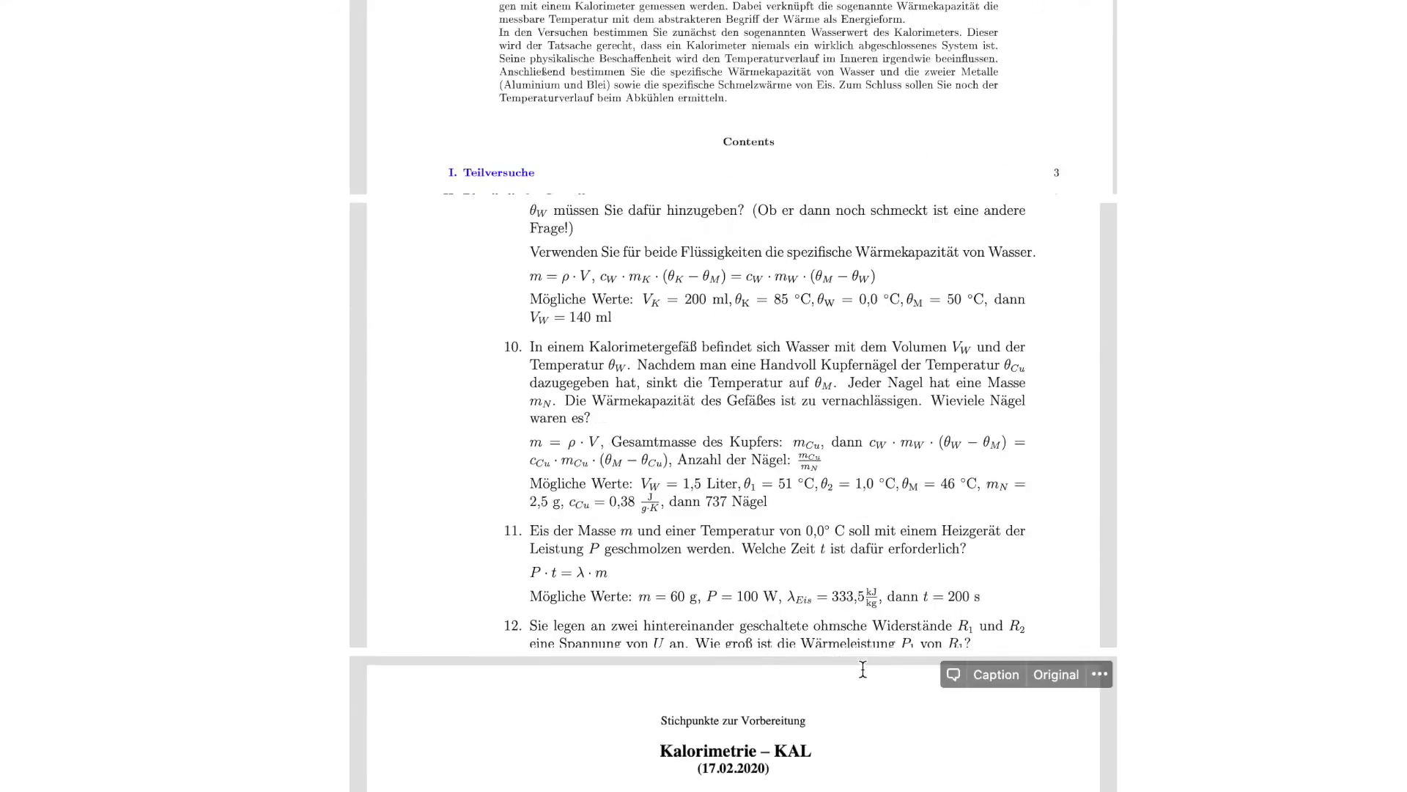
scroll(865, 676, "up", 8)
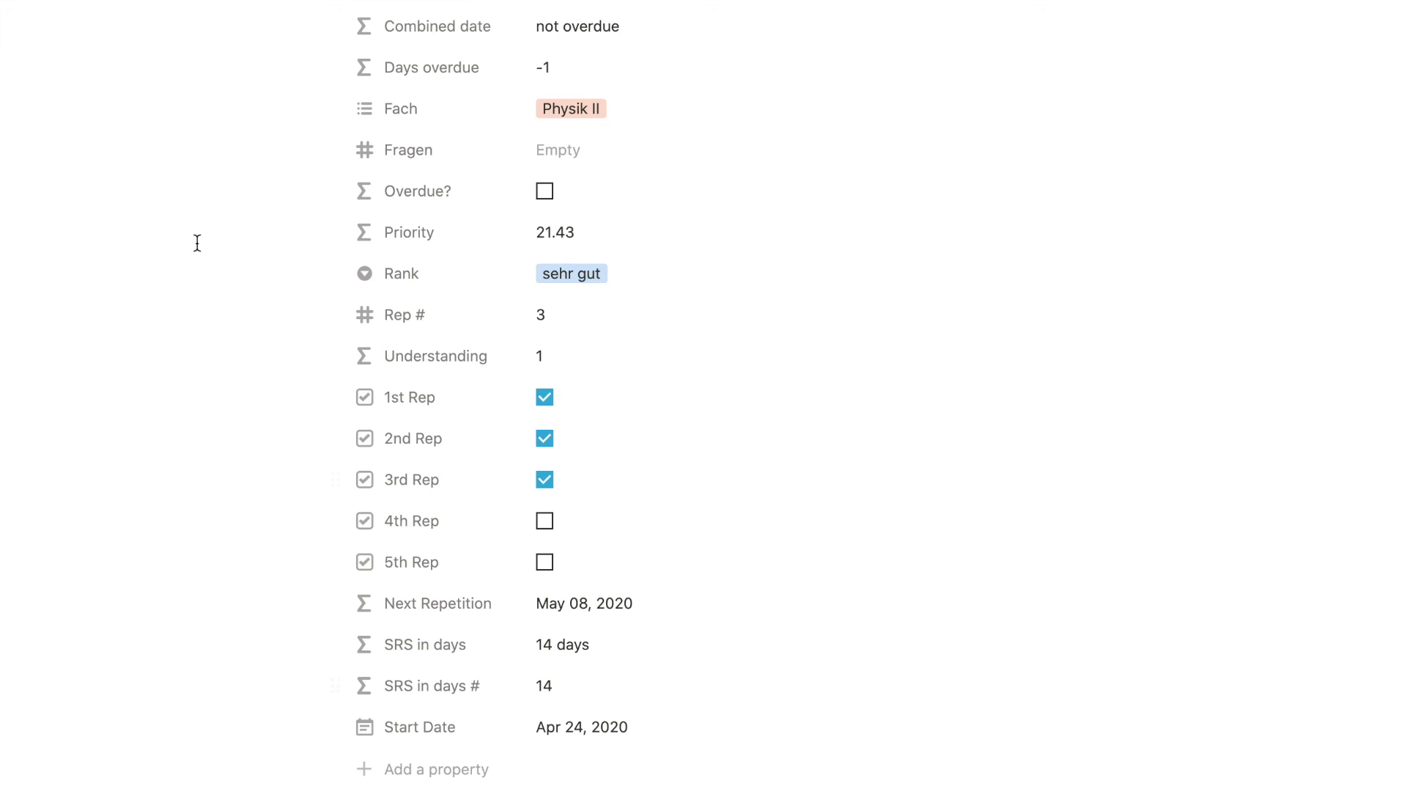
key("super+bracketleft")
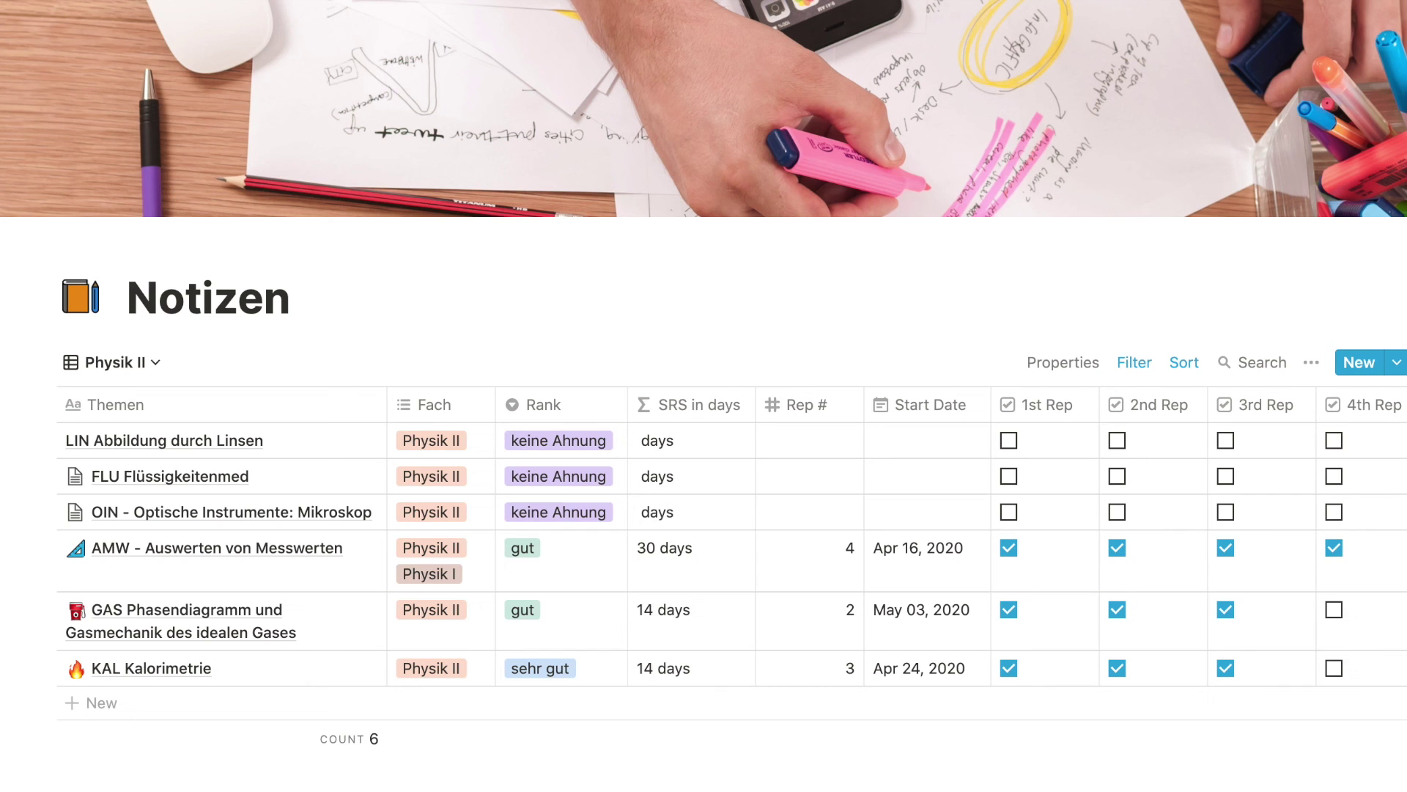